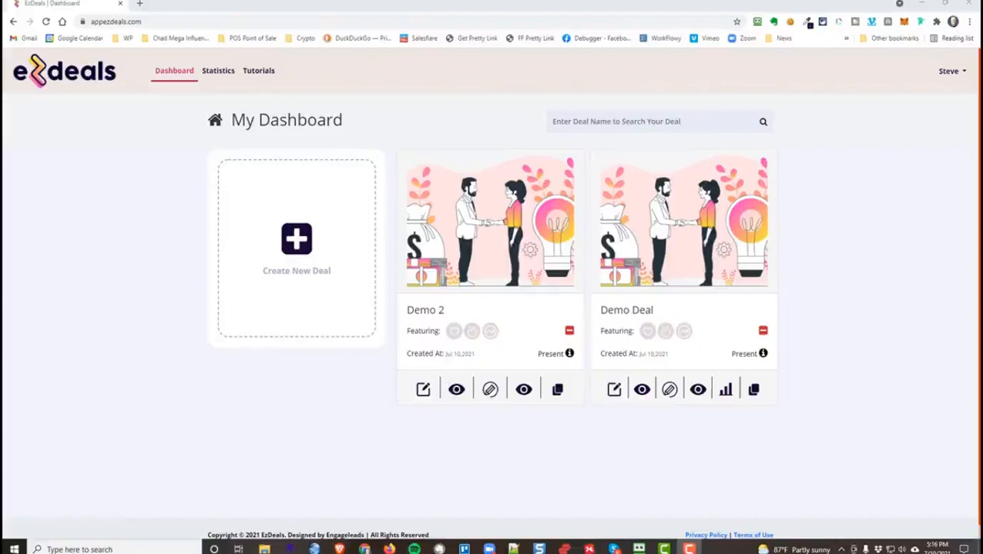
- Look through the tutorial videos on creating deal pages, featuring deals, thank you pages, cloning and statistics
{"action": "left_click", "coordinate": [257, 77]}
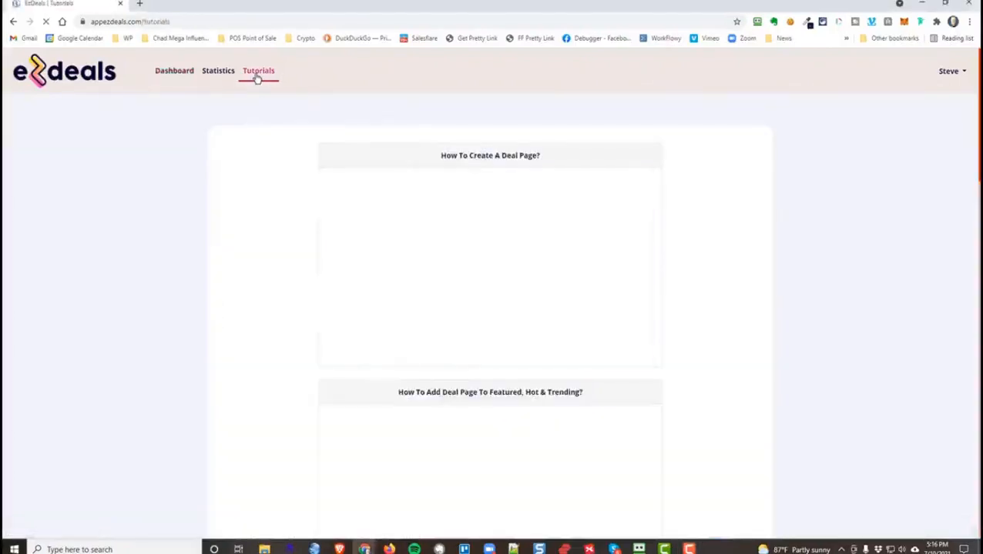
{"action": "scroll", "coordinate": [490, 231], "scroll_direction": "down", "scroll_amount": 2}
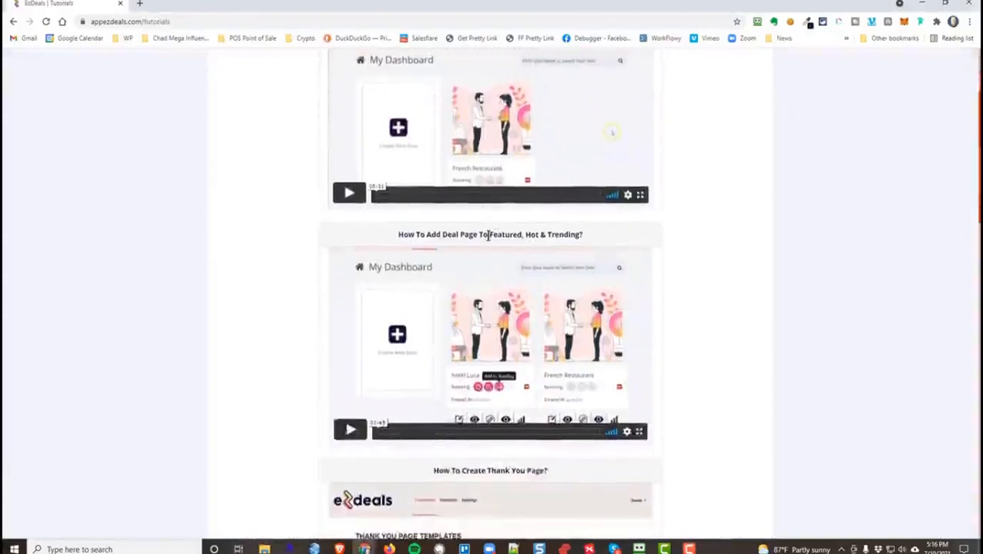
{"action": "scroll", "coordinate": [487, 235], "scroll_direction": "down", "scroll_amount": 5}
{"action": "scroll", "coordinate": [487, 244], "scroll_direction": "down", "scroll_amount": 5}
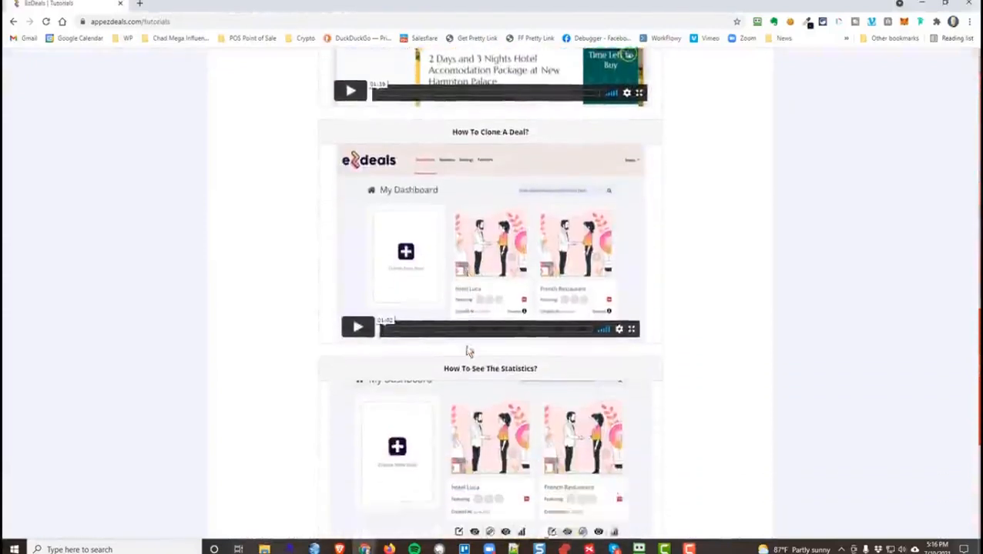
{"action": "scroll", "coordinate": [468, 352], "scroll_direction": "up", "scroll_amount": 8}
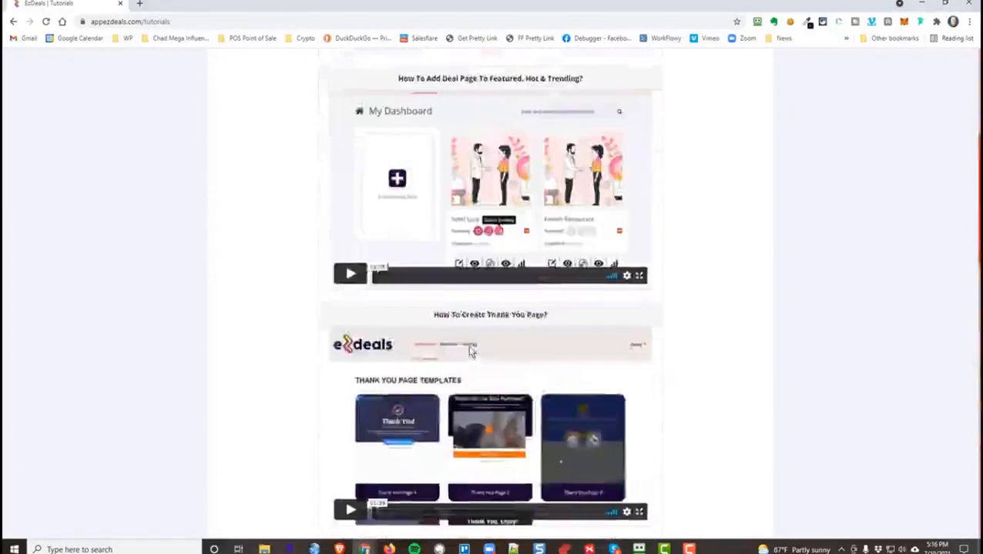
{"action": "scroll", "coordinate": [470, 350], "scroll_direction": "up", "scroll_amount": 4}
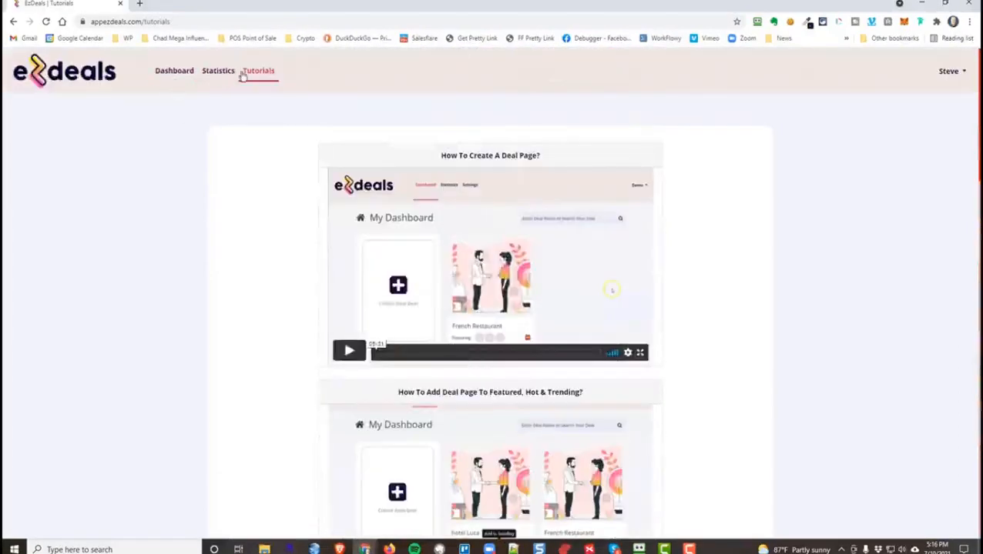
- Return to the dashboard and create a new deal named "Little Louies"
{"action": "left_click", "coordinate": [175, 72]}
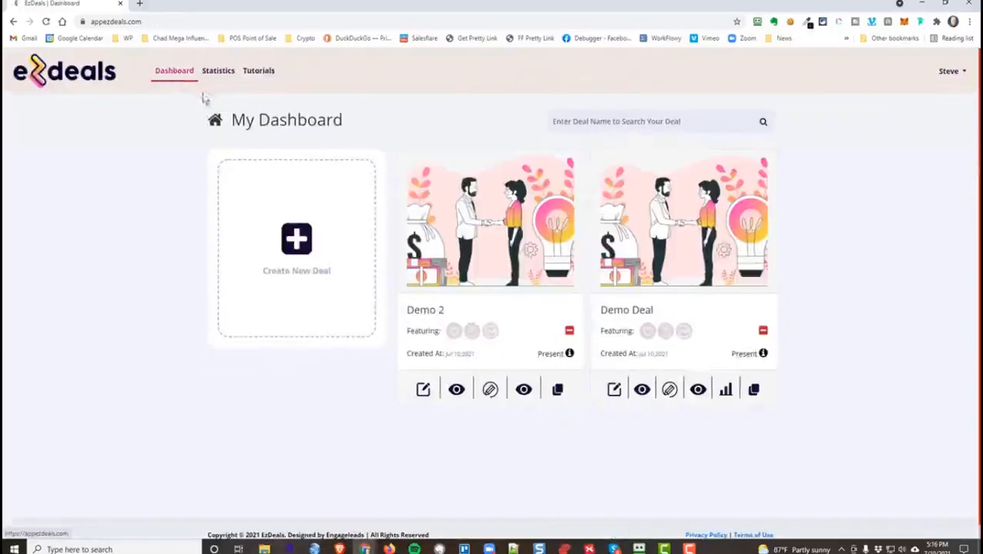
{"action": "left_click", "coordinate": [296, 258]}
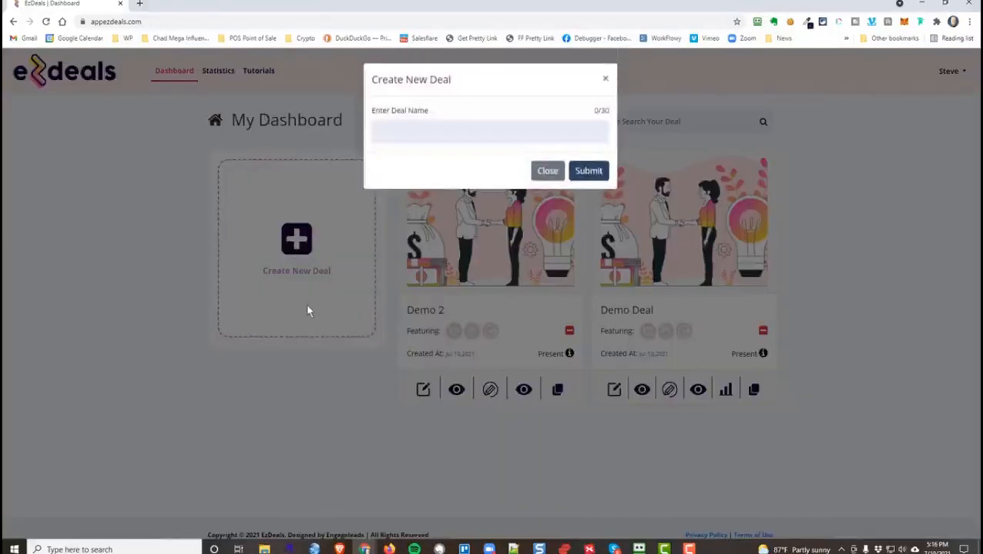
{"action": "left_click", "coordinate": [445, 137]}
{"action": "type", "text": "Little Louies"}
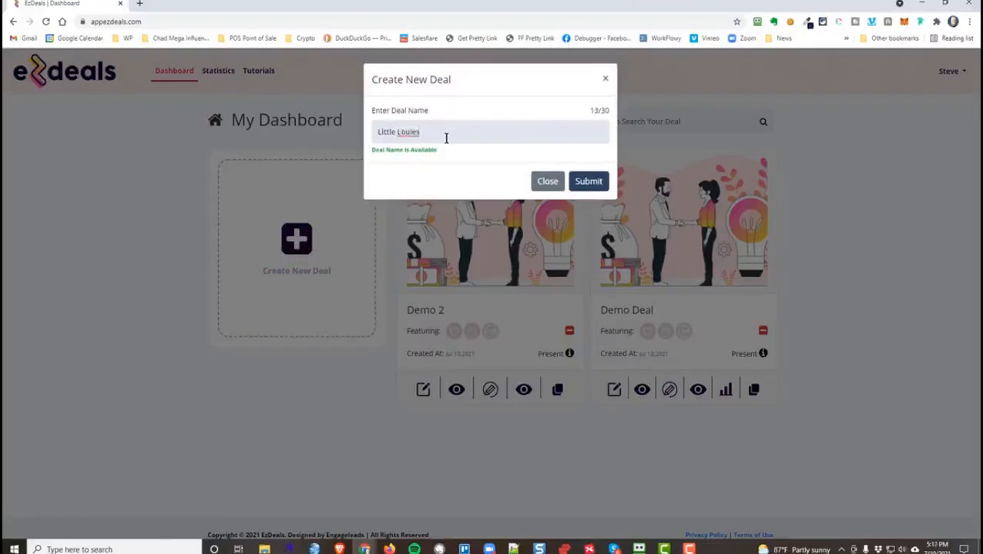
{"action": "left_click", "coordinate": [589, 184]}
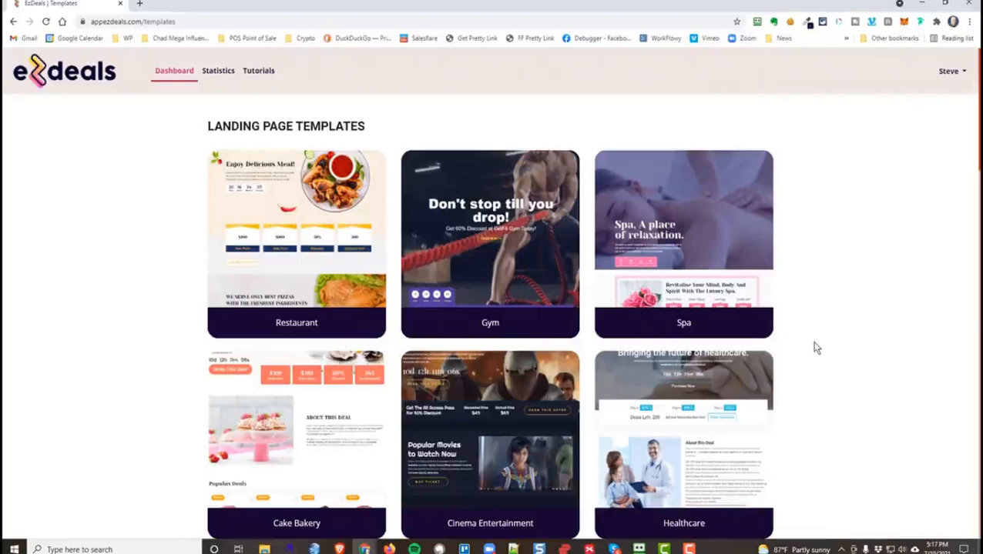
- Browse the whole gallery of landing page templates for the new deal
{"action": "scroll", "coordinate": [848, 337], "scroll_direction": "down", "scroll_amount": 2}
{"action": "scroll", "coordinate": [850, 337], "scroll_direction": "down", "scroll_amount": 5}
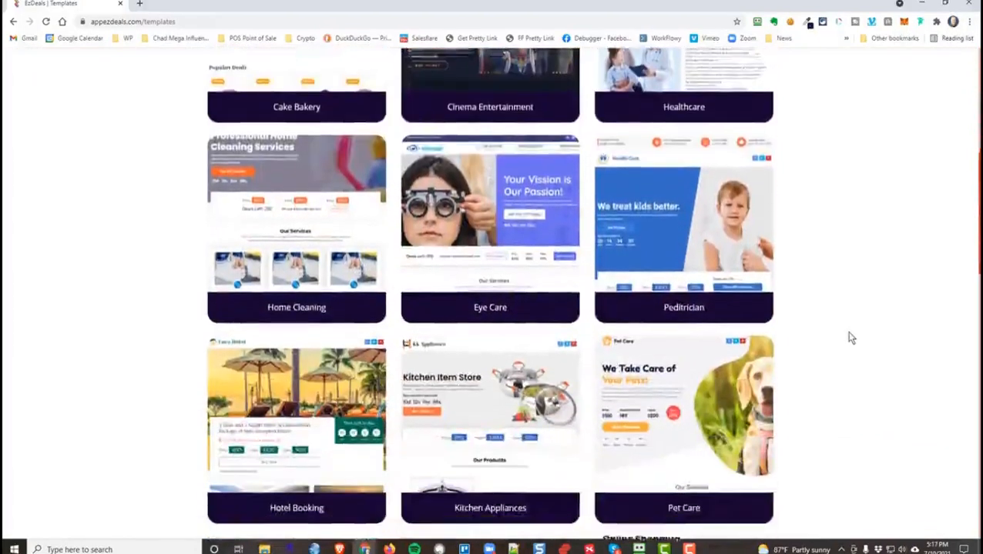
{"action": "scroll", "coordinate": [850, 337], "scroll_direction": "down", "scroll_amount": 3}
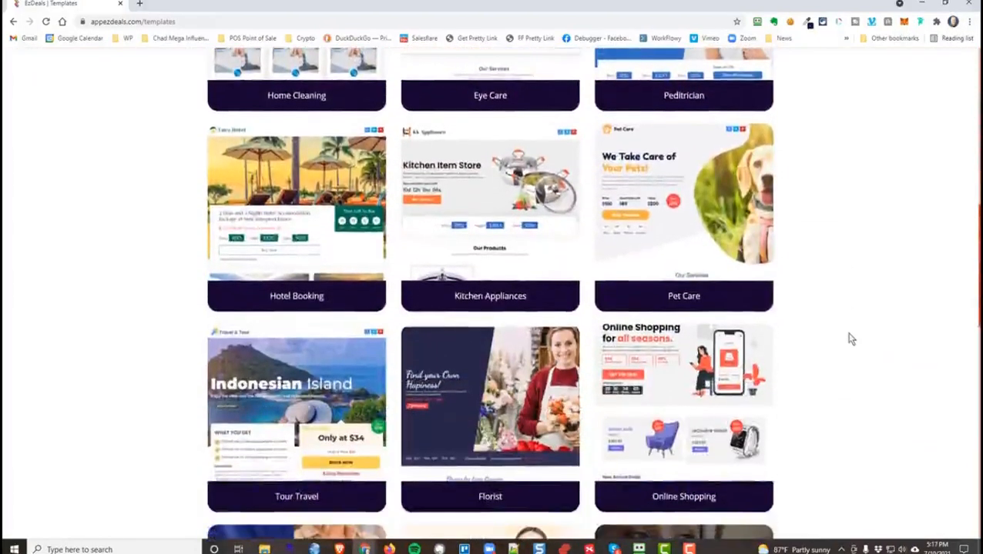
{"action": "scroll", "coordinate": [851, 339], "scroll_direction": "down", "scroll_amount": 4}
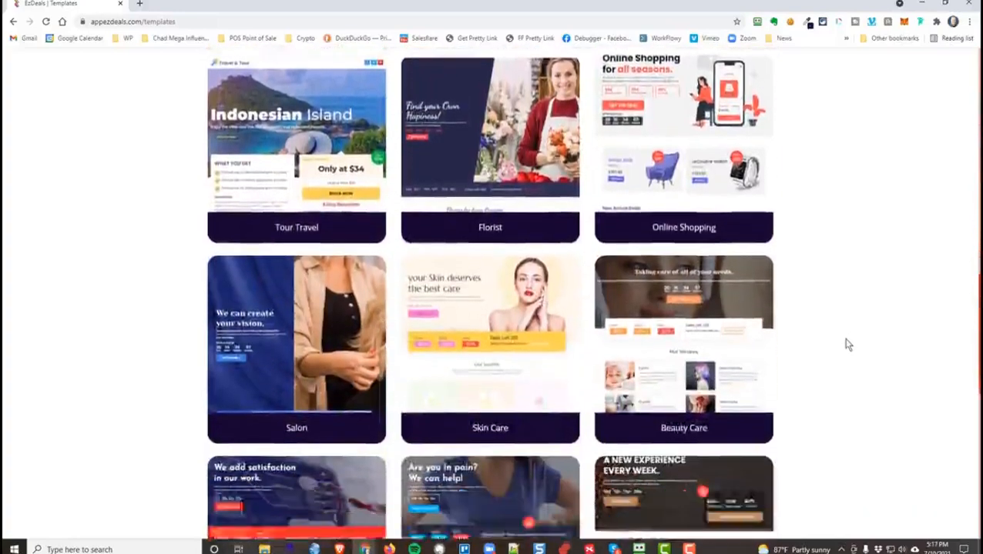
{"action": "scroll", "coordinate": [847, 345], "scroll_direction": "down", "scroll_amount": 3}
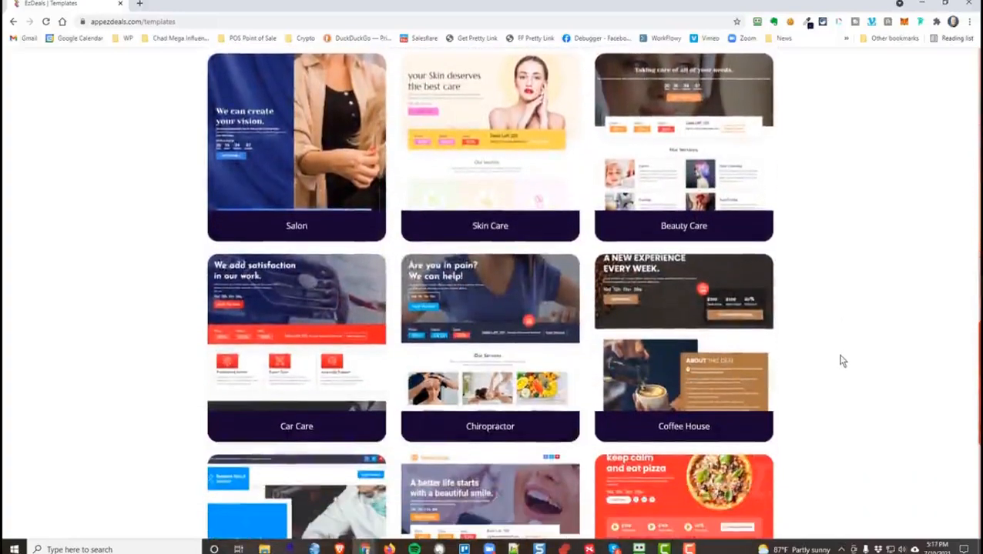
{"action": "scroll", "coordinate": [842, 361], "scroll_direction": "down", "scroll_amount": 3}
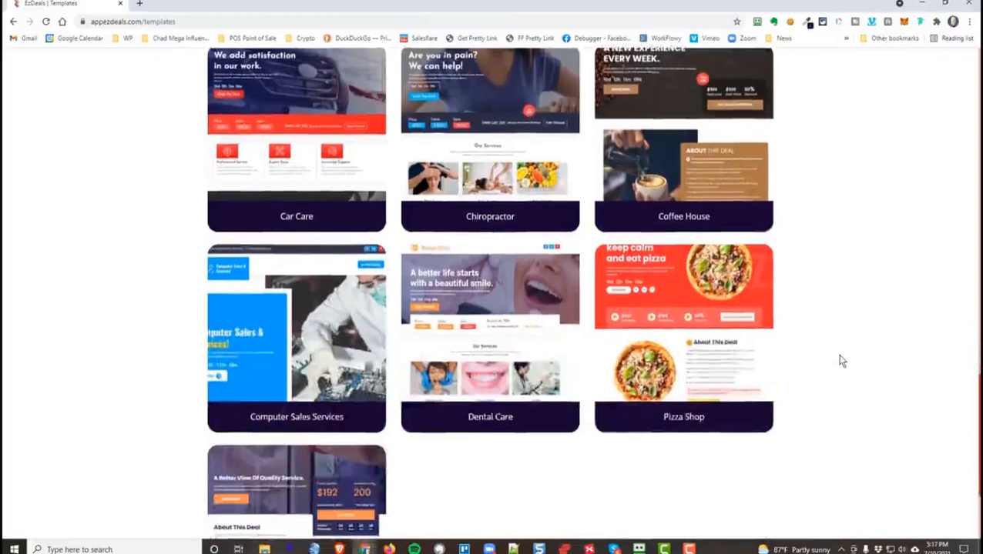
{"action": "scroll", "coordinate": [842, 360], "scroll_direction": "down", "scroll_amount": 3}
{"action": "scroll", "coordinate": [824, 396], "scroll_direction": "up", "scroll_amount": 3}
{"action": "scroll", "coordinate": [824, 396], "scroll_direction": "up", "scroll_amount": 15}
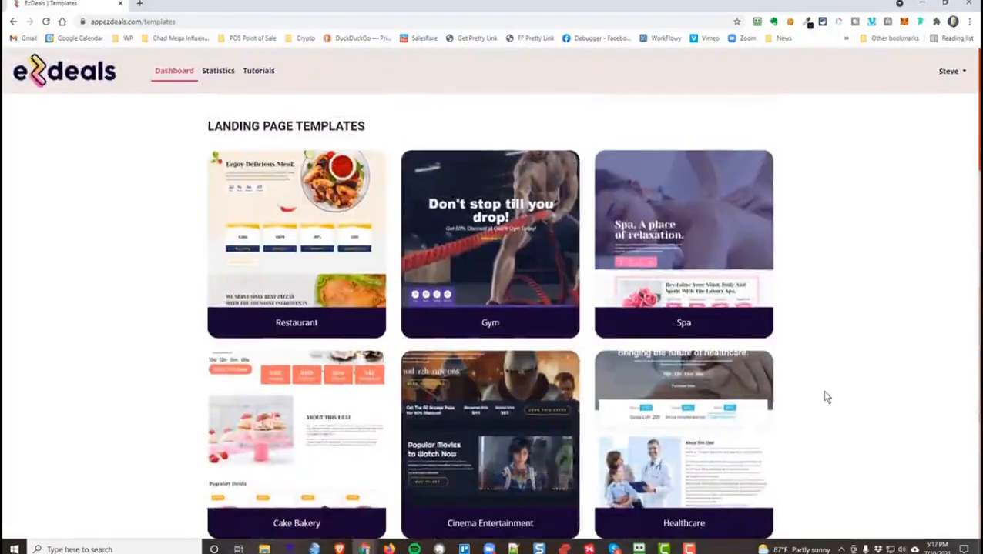
- Preview the Restaurant landing page template and close the preview
{"action": "mouse_move", "coordinate": [314, 229]}
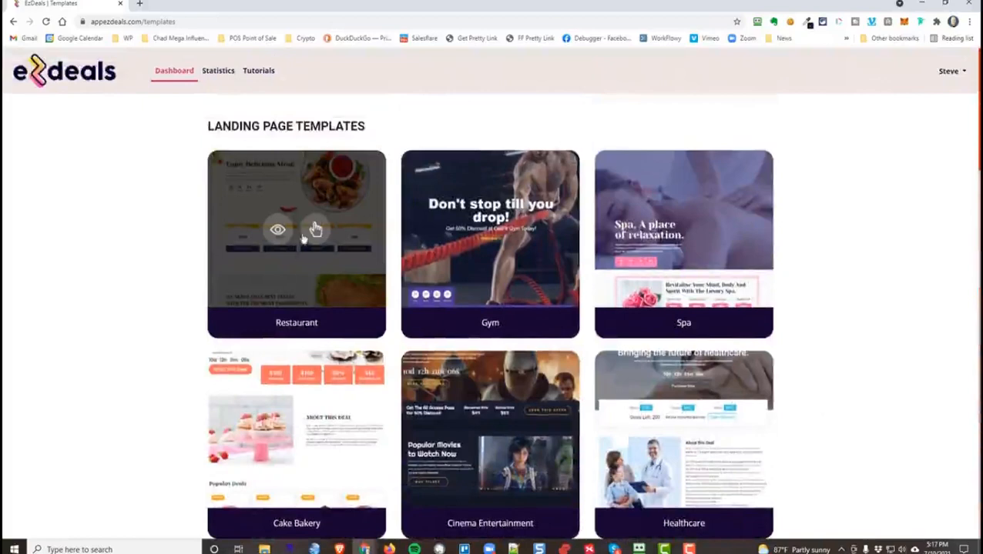
{"action": "left_click", "coordinate": [278, 231]}
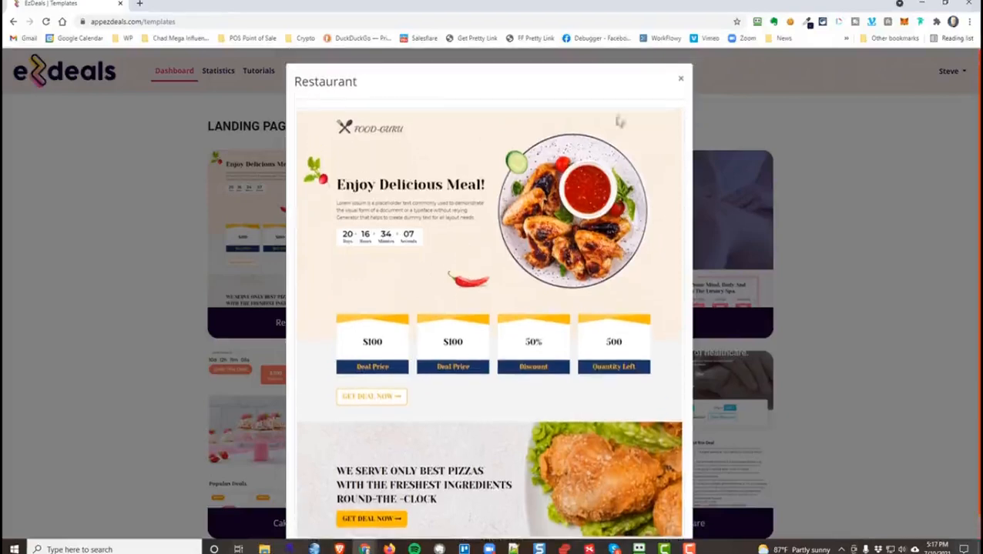
{"action": "left_click", "coordinate": [681, 77]}
- Select the Restaurant template for the deal and save the landing page
{"action": "mouse_move", "coordinate": [316, 231]}
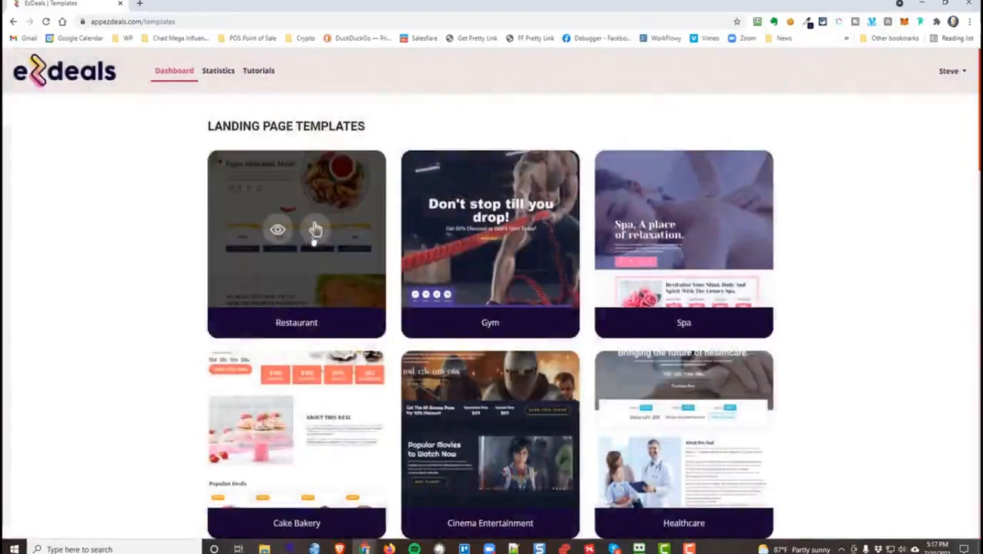
{"action": "left_click", "coordinate": [315, 231]}
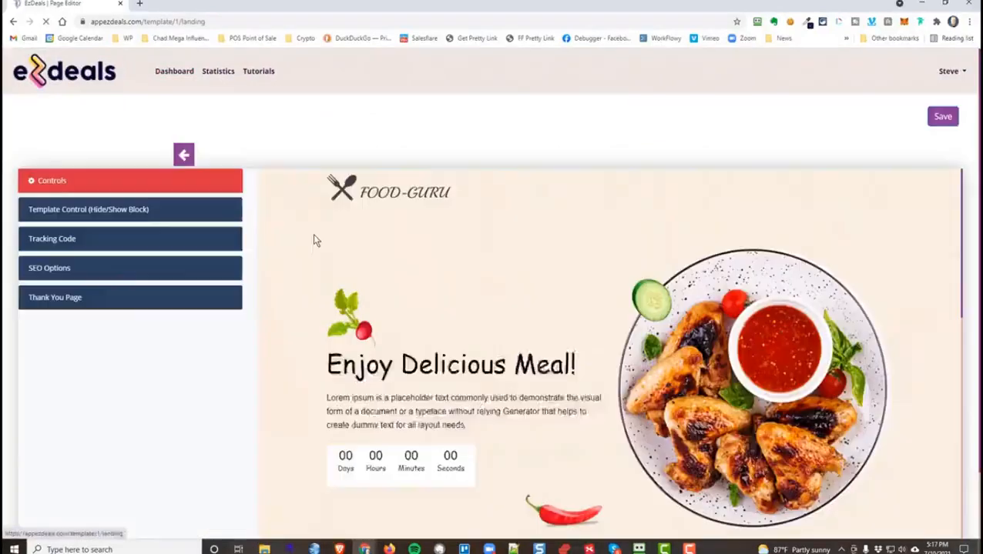
{"action": "left_click", "coordinate": [944, 117]}
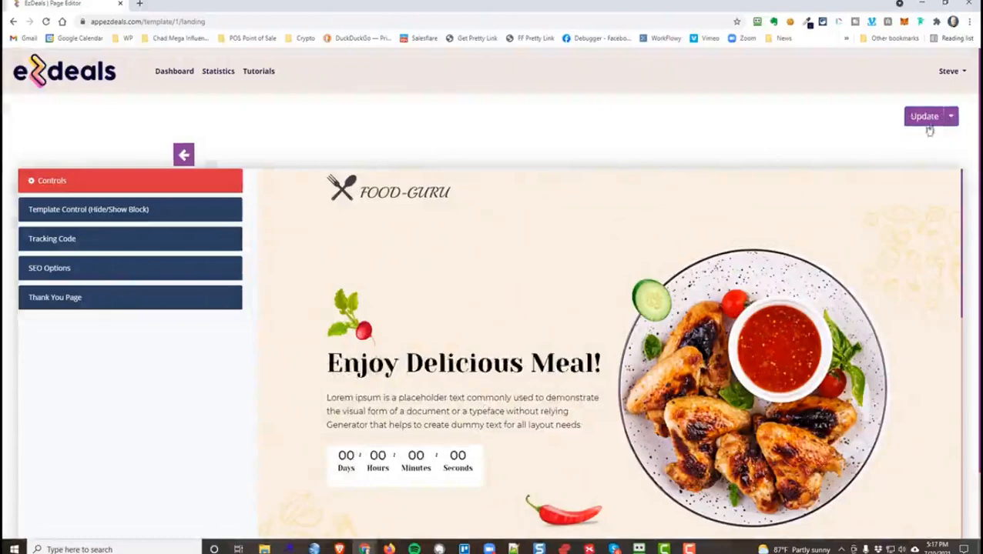
- Publish the landing page and copy its public link
{"action": "left_click", "coordinate": [950, 116]}
{"action": "left_click", "coordinate": [941, 141]}
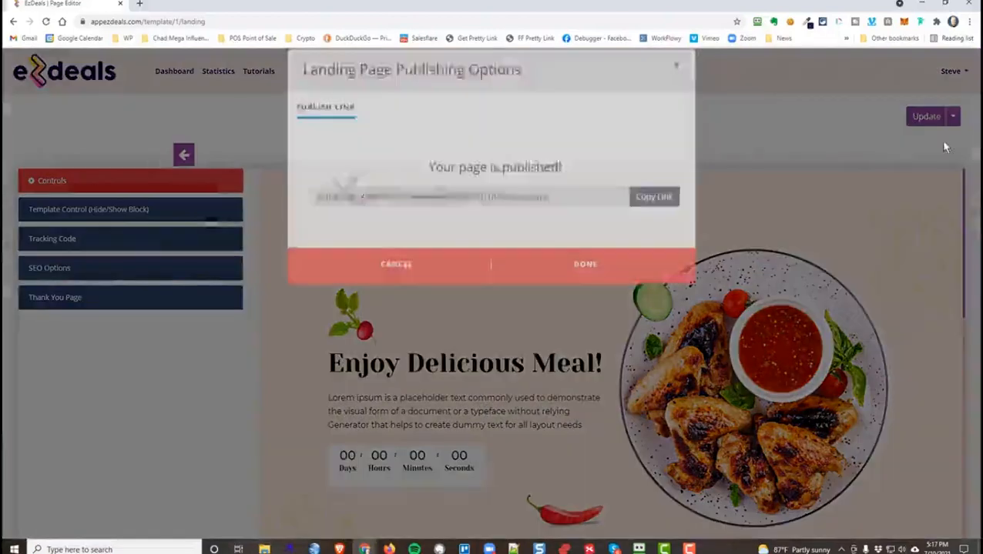
{"action": "left_click", "coordinate": [643, 214]}
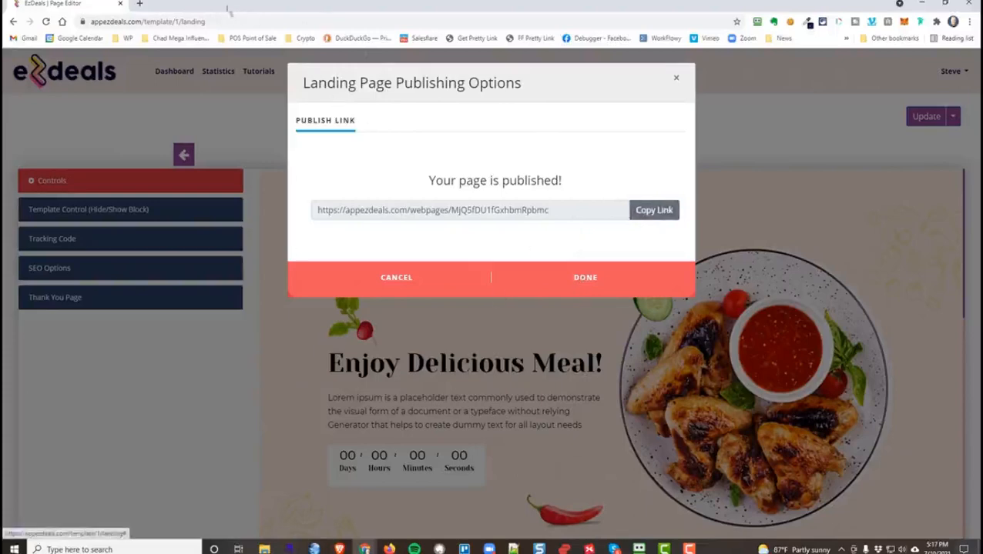
- Open the copied link in a new browser tab and review the published page's header and deal sections
{"action": "left_click", "coordinate": [139, 3]}
{"action": "left_click", "coordinate": [192, 27]}
{"action": "key", "text": "ctrl+v"}
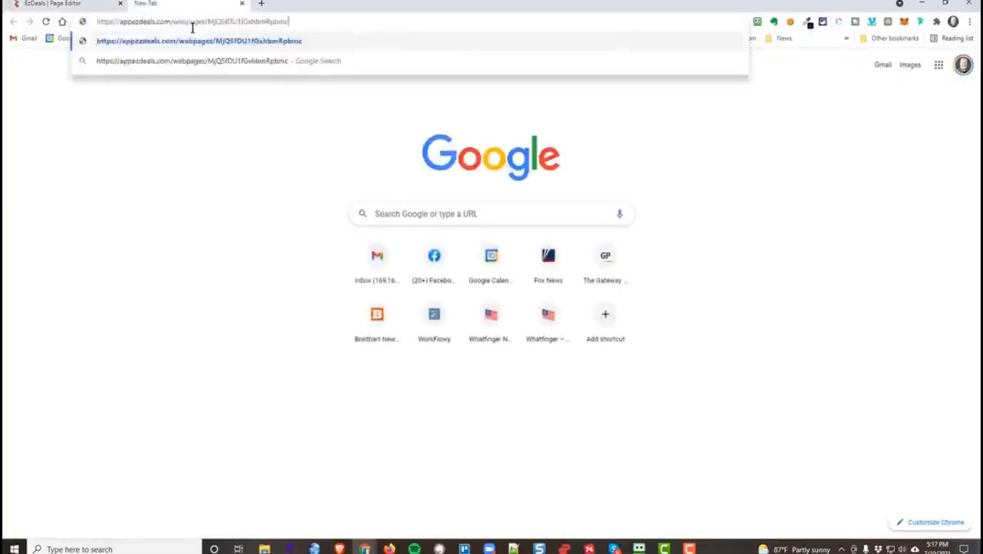
{"action": "key", "text": "Return"}
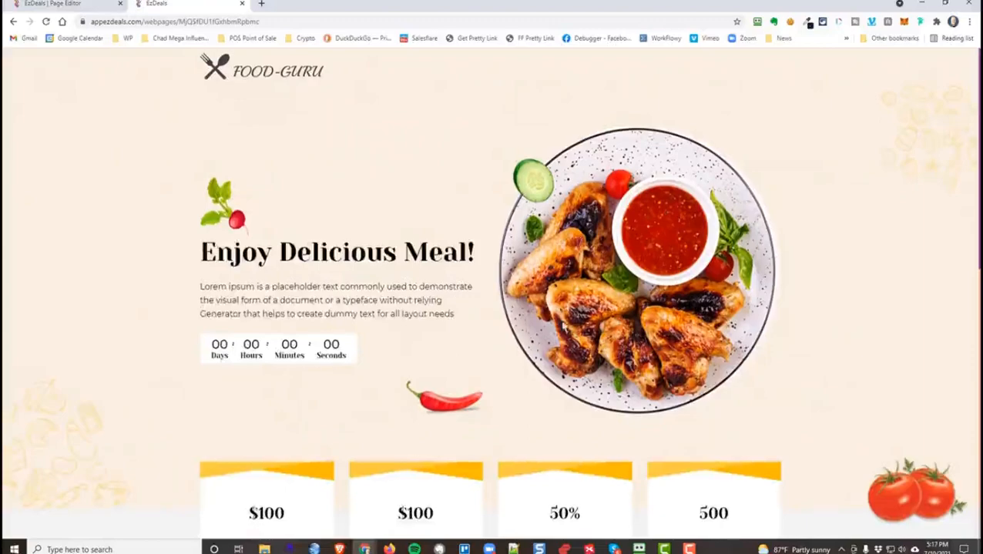
{"action": "scroll", "coordinate": [572, 341], "scroll_direction": "down", "scroll_amount": 7}
{"action": "scroll", "coordinate": [573, 422], "scroll_direction": "up", "scroll_amount": 7}
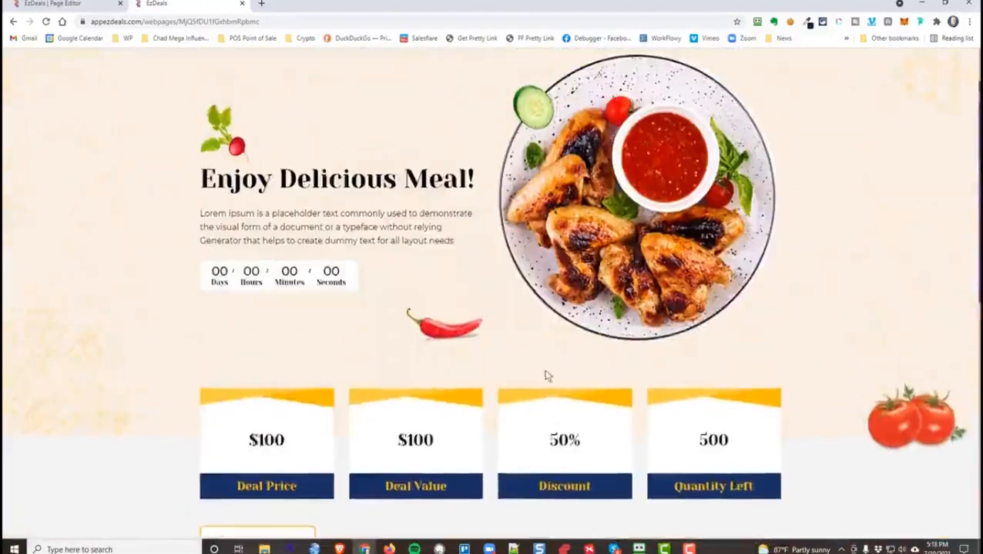
{"action": "scroll", "coordinate": [446, 300], "scroll_direction": "down", "scroll_amount": 4}
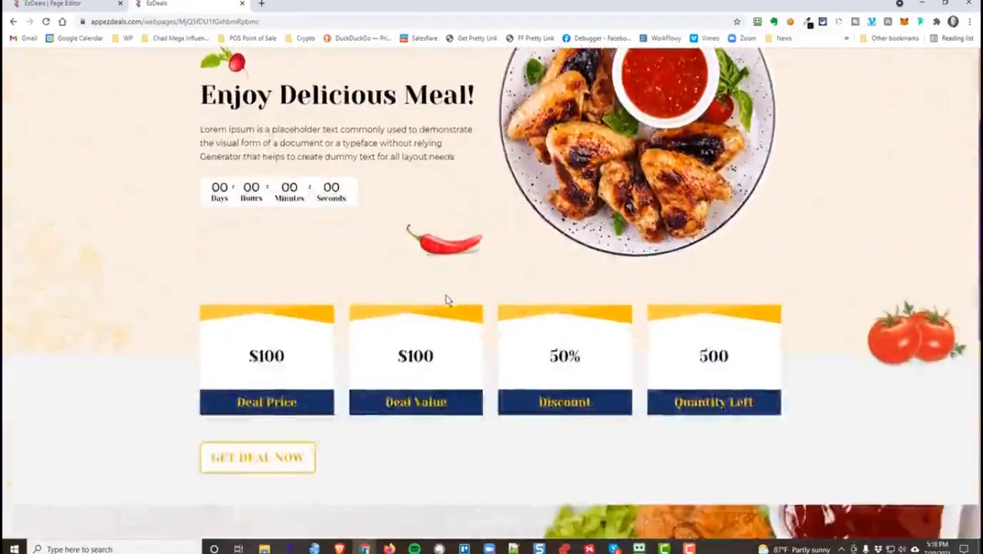
{"action": "scroll", "coordinate": [439, 309], "scroll_direction": "up", "scroll_amount": 4}
- Return to the page editor, close the publishing options, and replace the Food-Guru logo with the Little Louie's image
{"action": "left_click", "coordinate": [100, 6]}
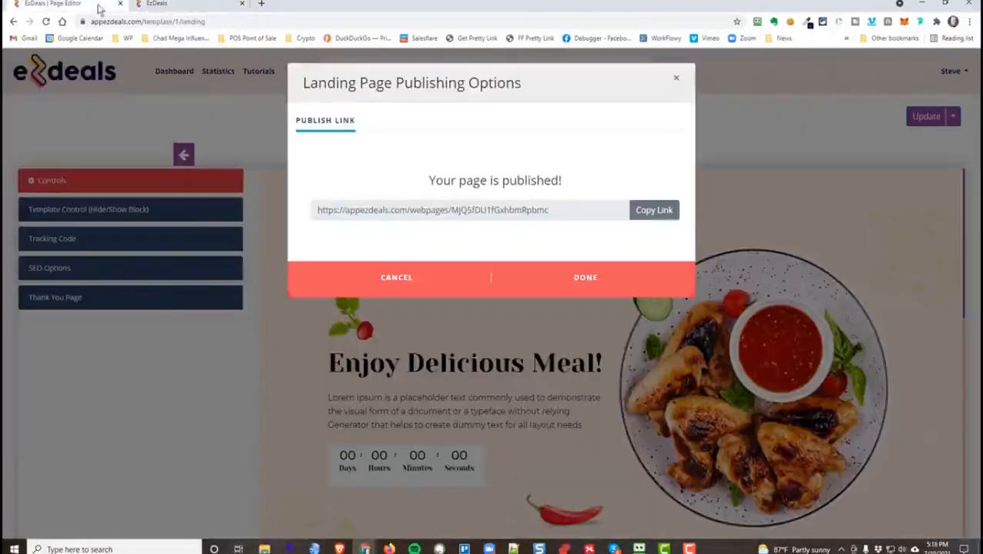
{"action": "left_click", "coordinate": [676, 80]}
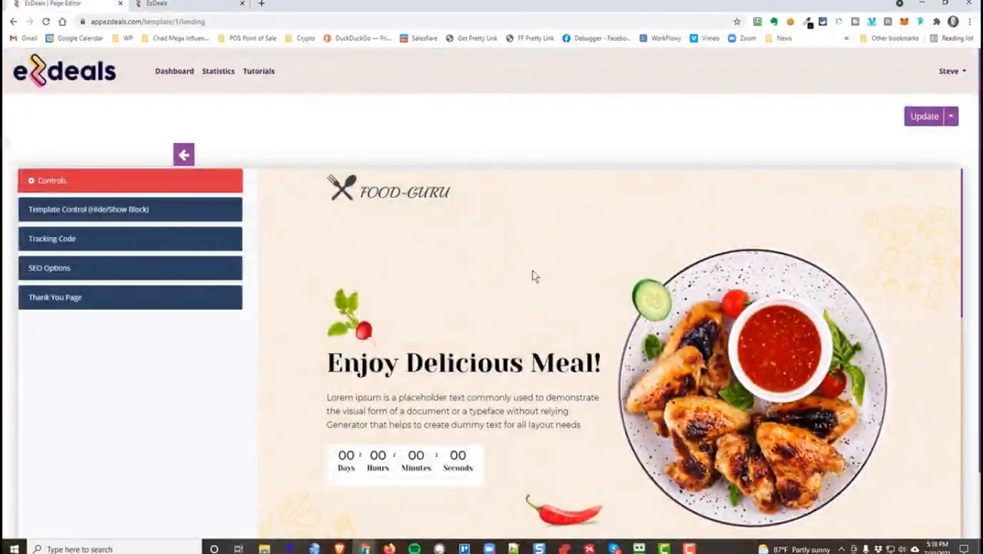
{"action": "left_click", "coordinate": [393, 192]}
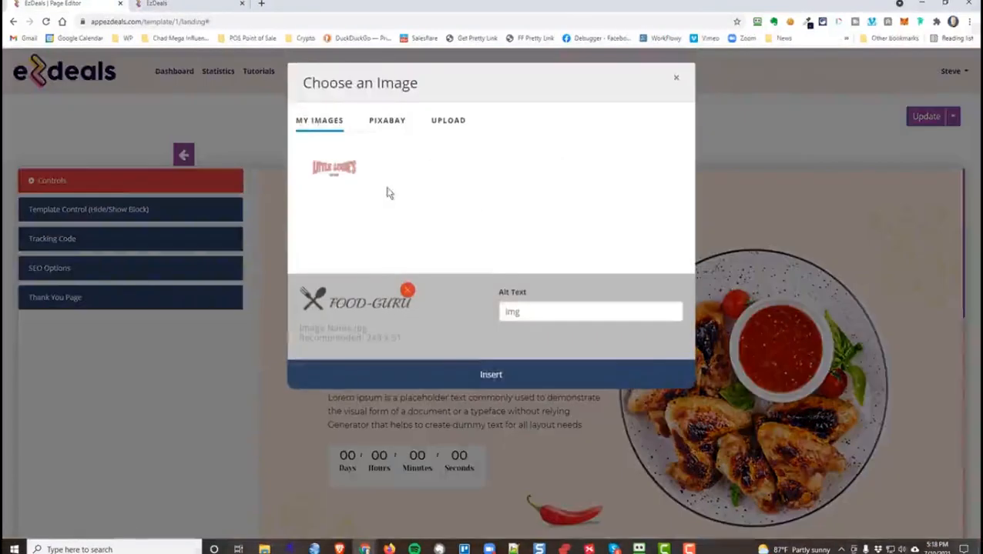
{"action": "left_click", "coordinate": [342, 173]}
{"action": "left_click", "coordinate": [498, 401]}
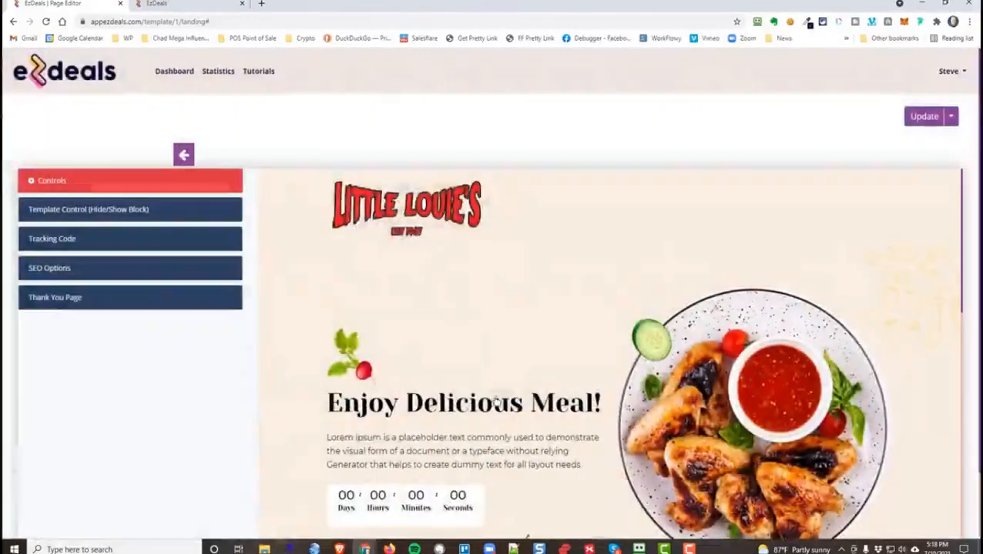
- Replace the chicken wings picture with the hot dog and french fries image found on Pixabay by searching "hot dog and fries"
{"action": "scroll", "coordinate": [454, 321], "scroll_direction": "down", "scroll_amount": 3}
{"action": "scroll", "coordinate": [455, 319], "scroll_direction": "up", "scroll_amount": 2}
{"action": "scroll", "coordinate": [454, 319], "scroll_direction": "up", "scroll_amount": 2}
{"action": "scroll", "coordinate": [722, 329], "scroll_direction": "down", "scroll_amount": 2}
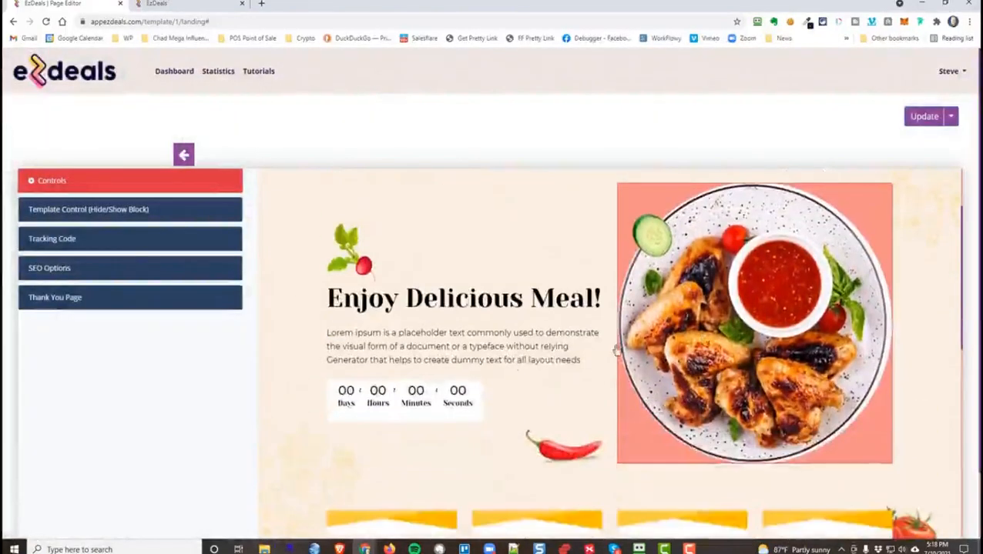
{"action": "left_click", "coordinate": [709, 318]}
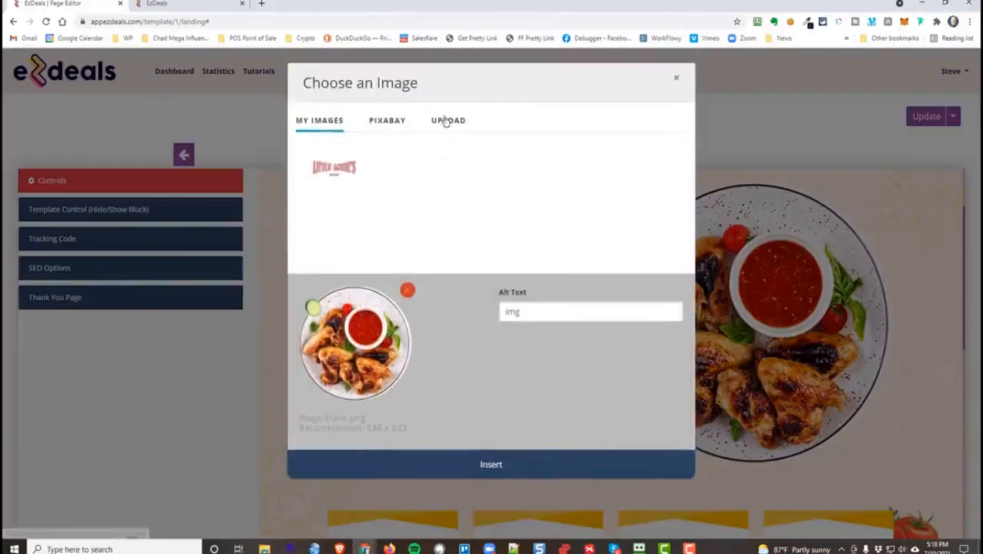
{"action": "left_click", "coordinate": [387, 121]}
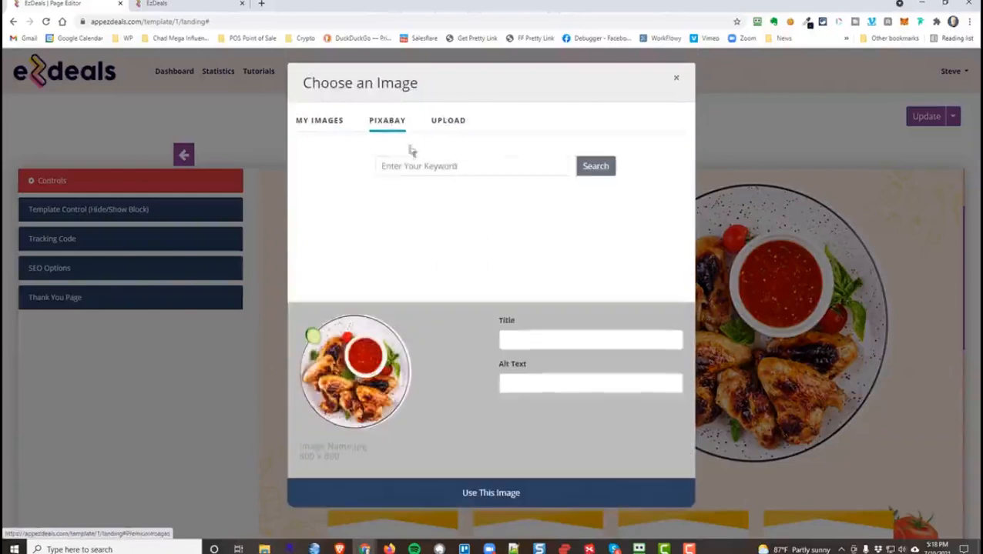
{"action": "left_click", "coordinate": [453, 168]}
{"action": "type", "text": "hot dog"}
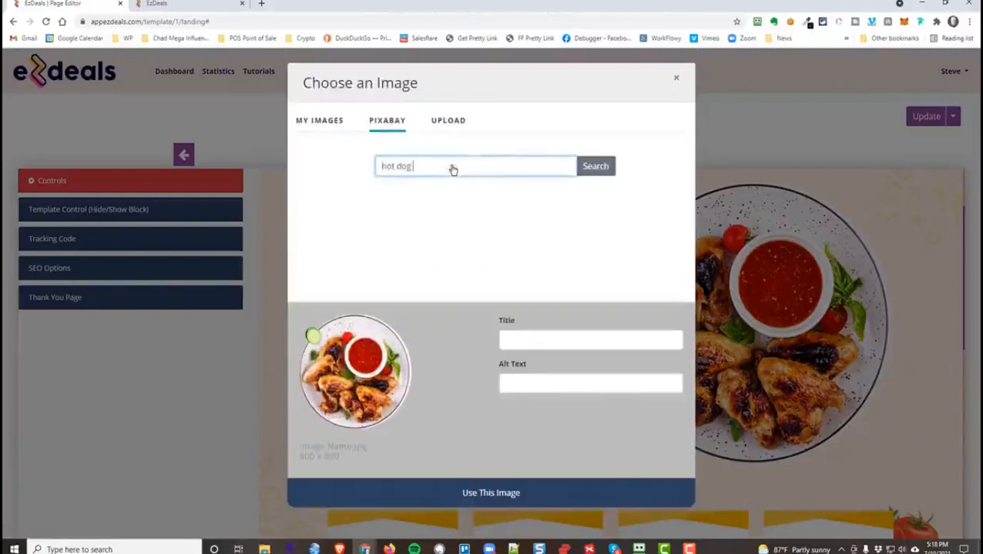
{"action": "type", "text": " and fries"}
{"action": "left_click", "coordinate": [592, 166]}
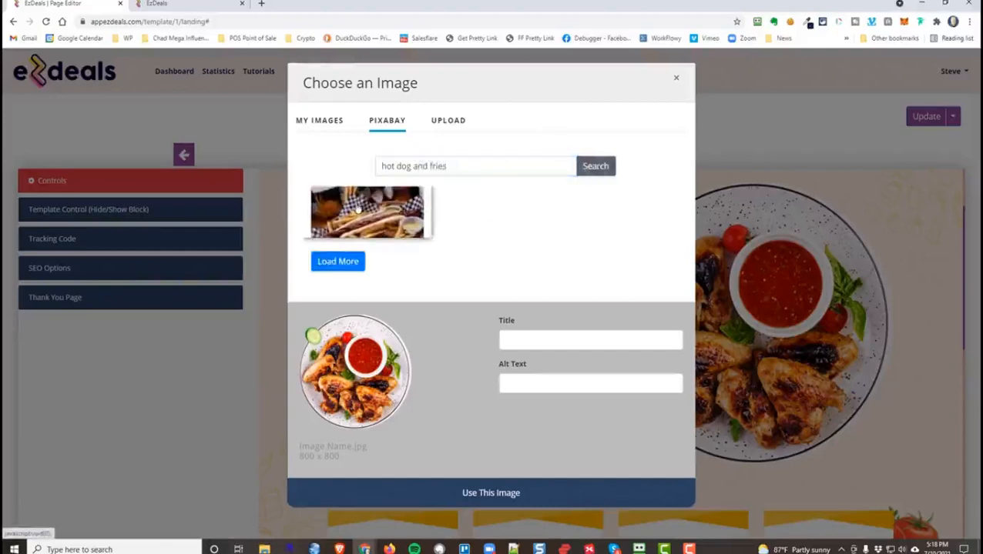
{"action": "left_click", "coordinate": [358, 209]}
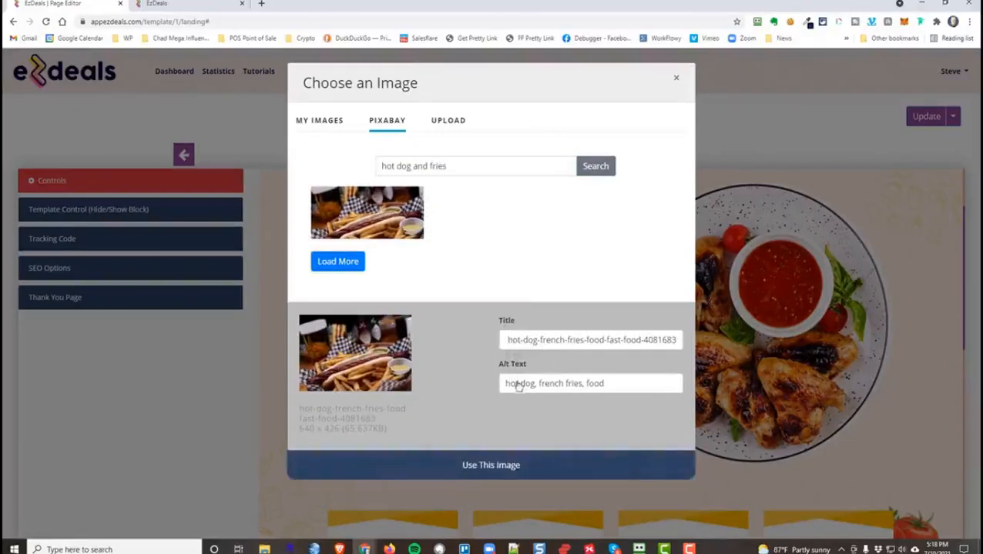
{"action": "left_click", "coordinate": [508, 473]}
- Update the landing page, close the publishing options, and reload the published page to check the new logo and image
{"action": "left_click", "coordinate": [931, 117]}
{"action": "left_click", "coordinate": [583, 281]}
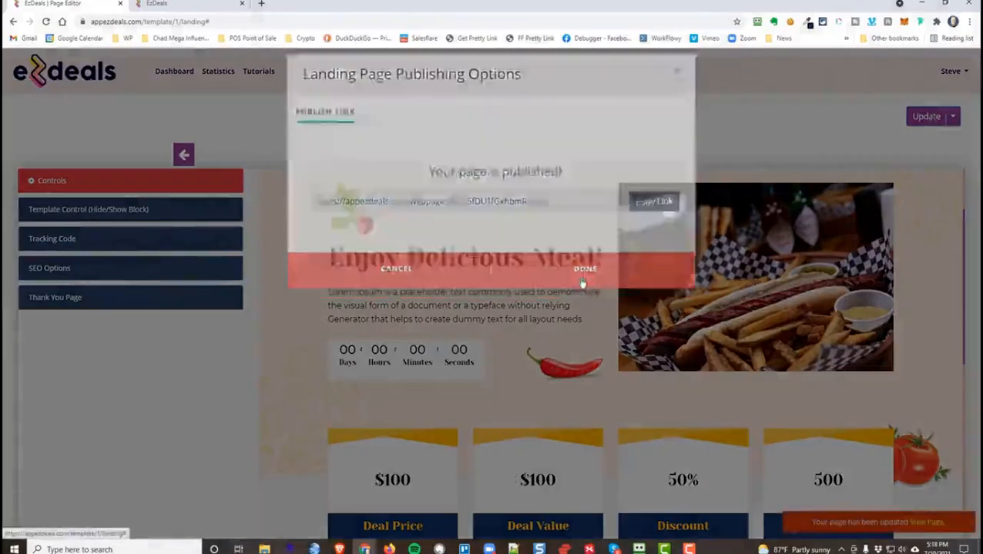
{"action": "left_click", "coordinate": [181, 6]}
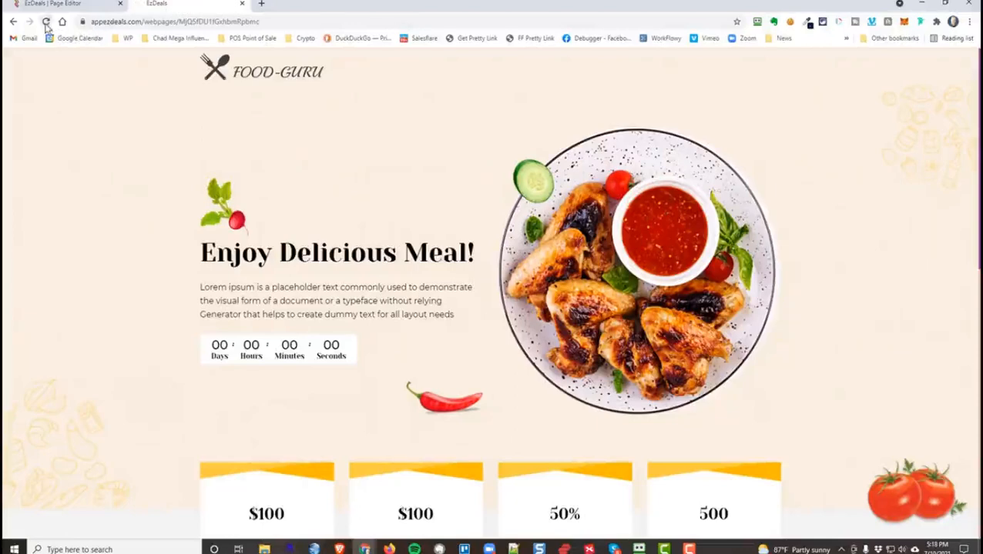
{"action": "left_click", "coordinate": [45, 23]}
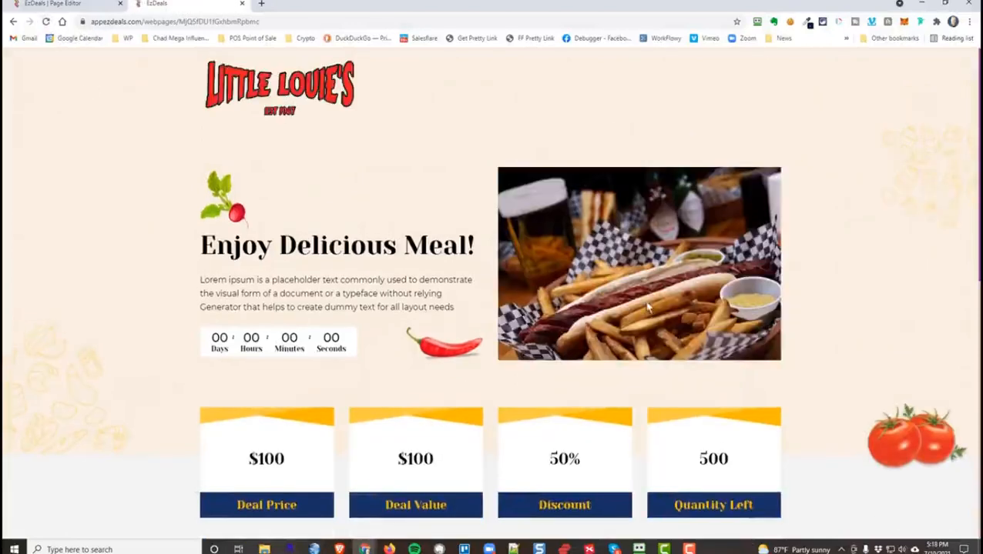
- Return to the page editor and replace the main heading with "Get 50% Hot Dog, Hand Cut Fries, and Beer!"
{"action": "left_click", "coordinate": [74, 3]}
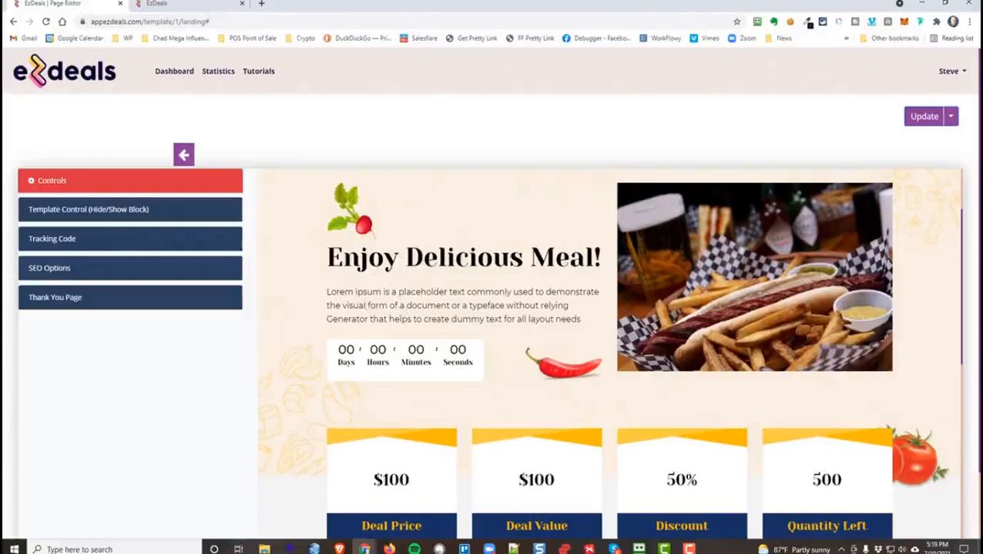
{"action": "key", "text": "alt+Tab"}
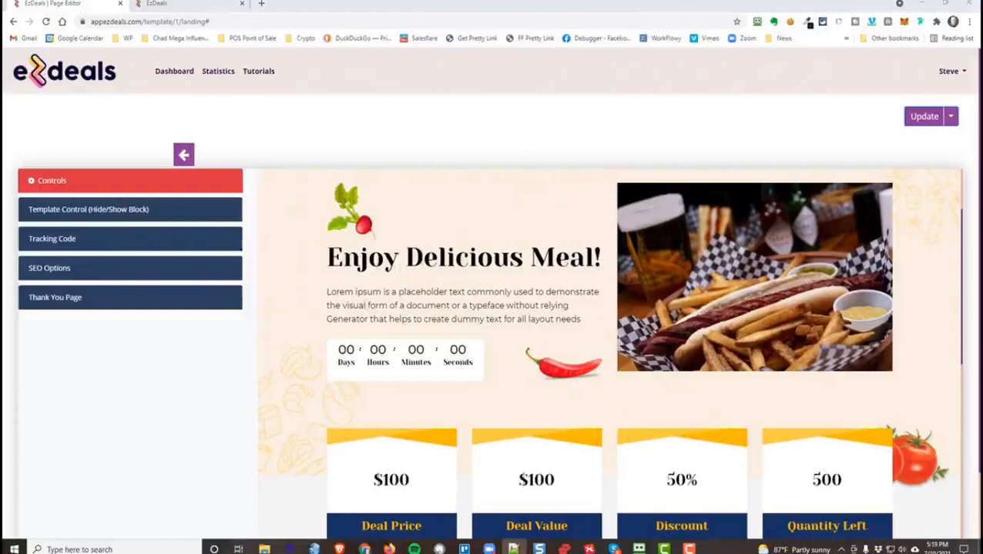
{"action": "left_click", "coordinate": [368, 257]}
{"action": "left_click_drag", "start_coordinate": [391, 152], "coordinate": [307, 152]}
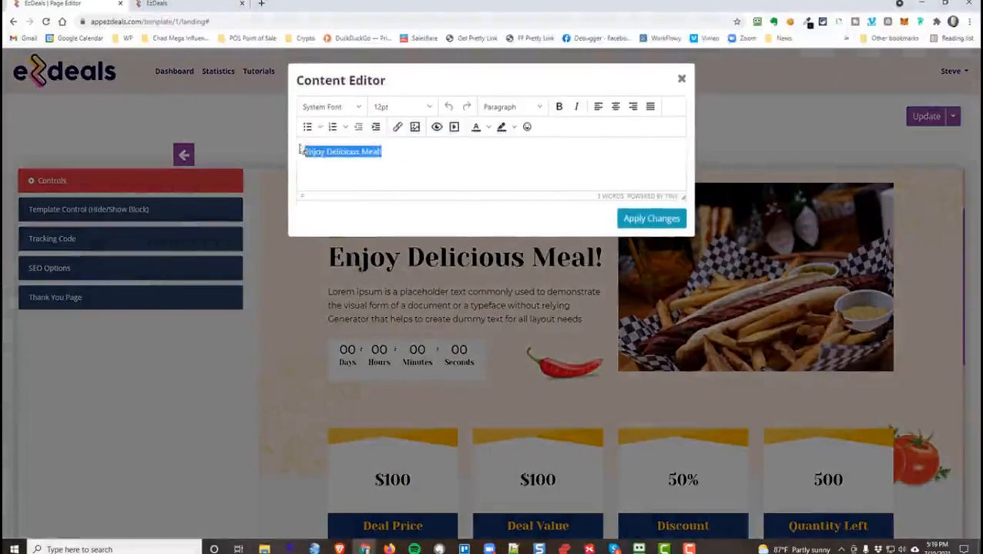
{"action": "type", "text": "Get 50% Hot Dog, Hand Cut Fries, and Beer!"}
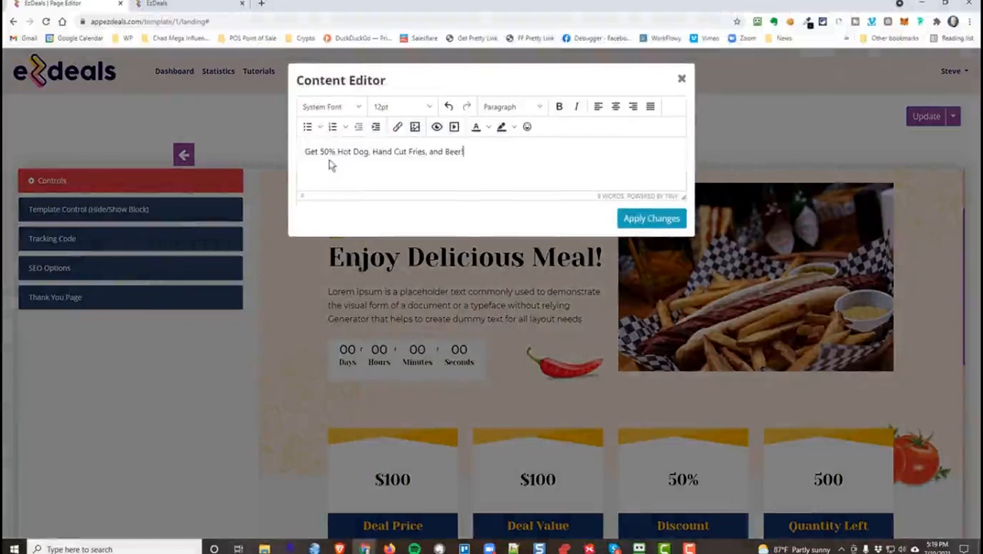
{"action": "left_click", "coordinate": [651, 219]}
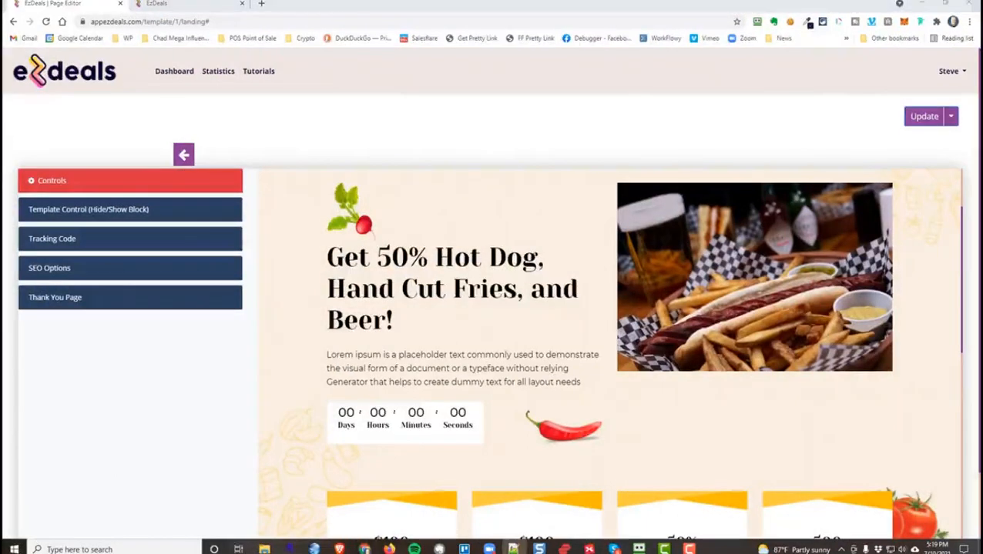
- Replace the placeholder paragraph with "Grab this deal and get half off our famous Vienna Hot Dog, Hand-Cut French Fries plus a Cold Draft Beer! Bring a Friend!"
{"action": "left_click", "coordinate": [486, 382]}
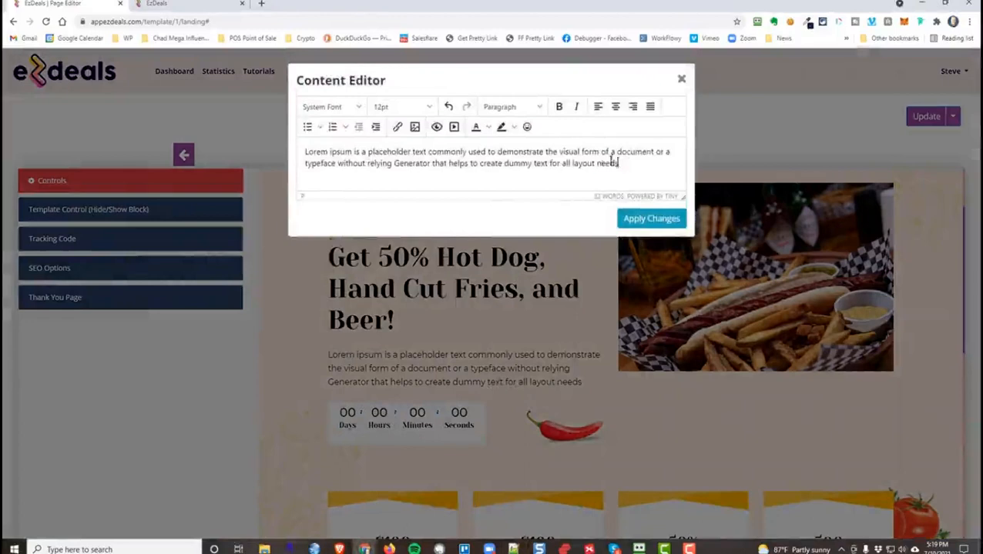
{"action": "left_click_drag", "start_coordinate": [616, 163], "coordinate": [257, 159]}
{"action": "type", "text": "Grab this deal and get half off our famous Vienna Hot Dog, Hand-Cut French Fries plus a Cold Draft Beer! Bring a Friend!"}
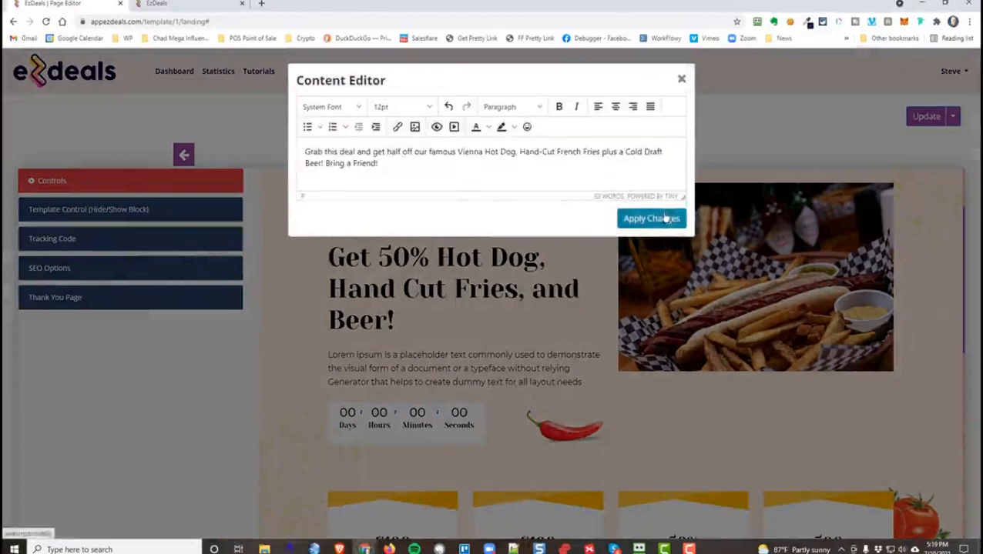
{"action": "left_click", "coordinate": [651, 219]}
- Update the landing page, close the publishing options, and reload the published page to check the new heading and description
{"action": "left_click", "coordinate": [921, 120]}
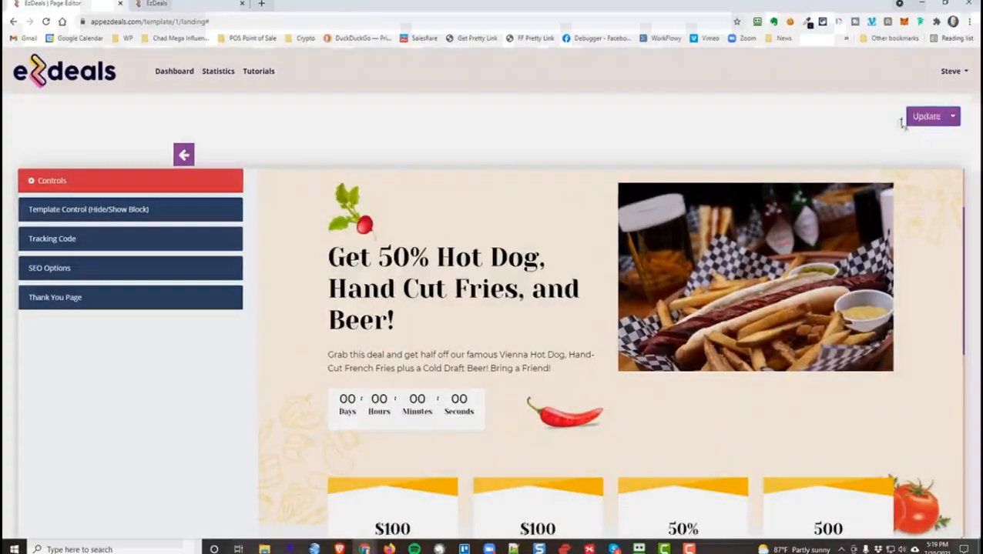
{"action": "left_click", "coordinate": [676, 78]}
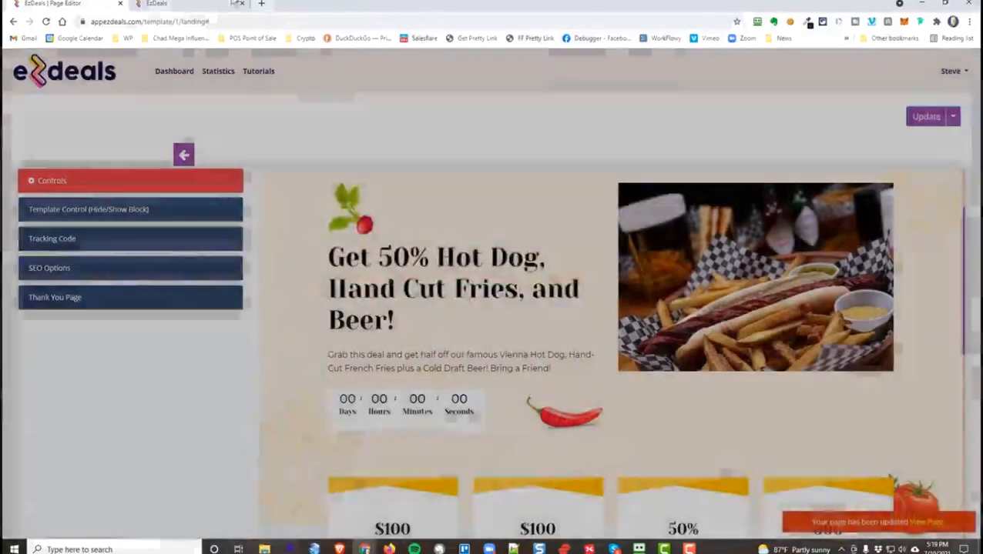
{"action": "left_click", "coordinate": [208, 6]}
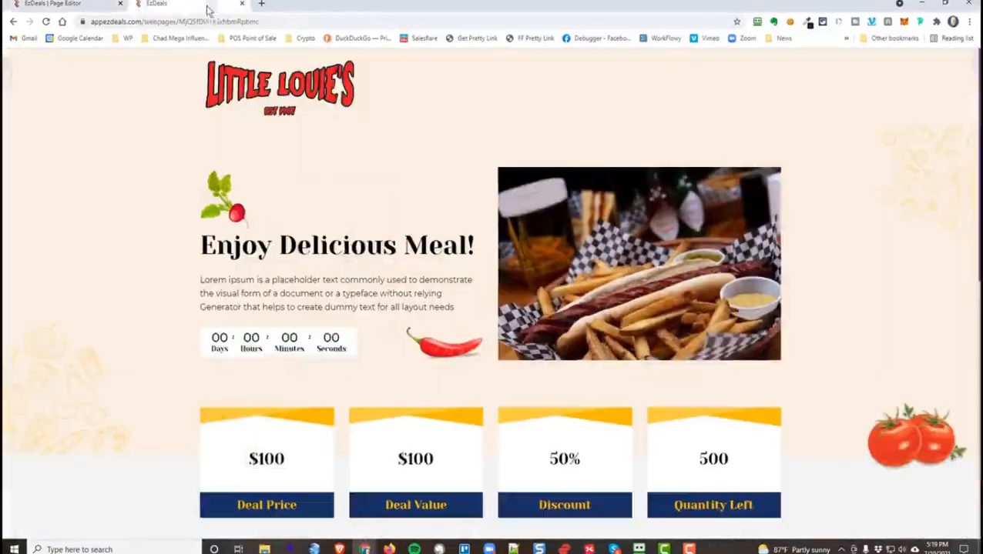
{"action": "left_click", "coordinate": [45, 20]}
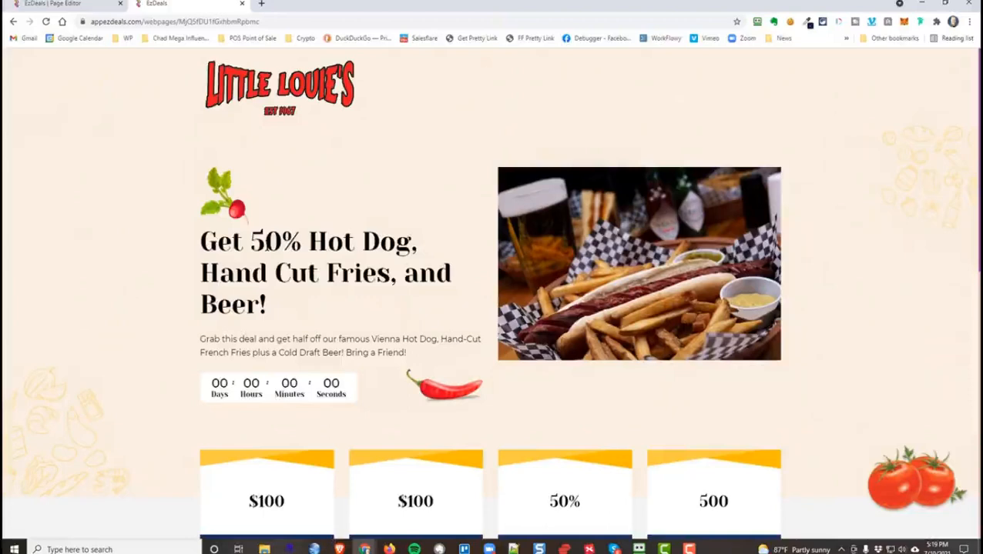
- Return to the page editor and go to the deal price, value, discount and quantity cards
{"action": "left_click", "coordinate": [84, 6]}
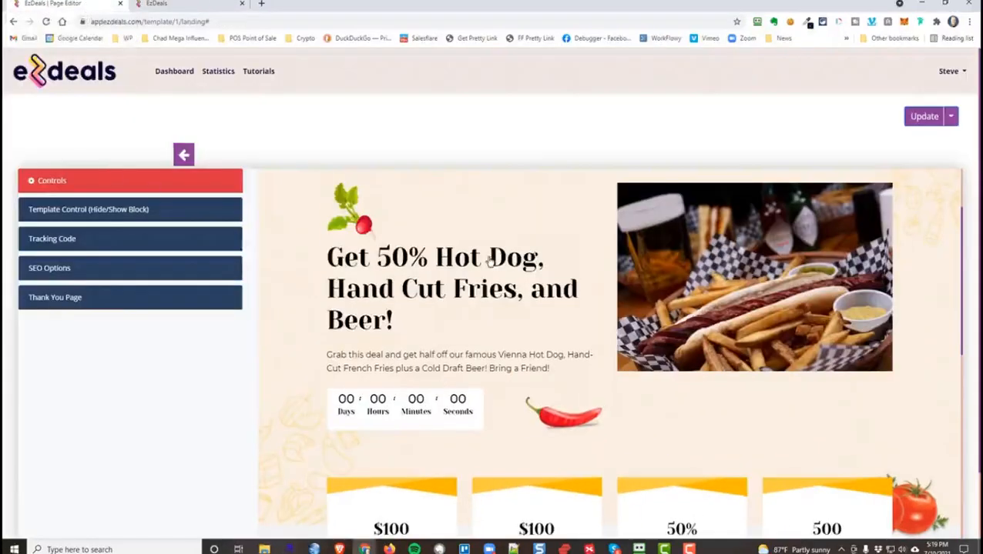
{"action": "scroll", "coordinate": [526, 303], "scroll_direction": "down", "scroll_amount": 2}
{"action": "scroll", "coordinate": [493, 270], "scroll_direction": "up", "scroll_amount": 2}
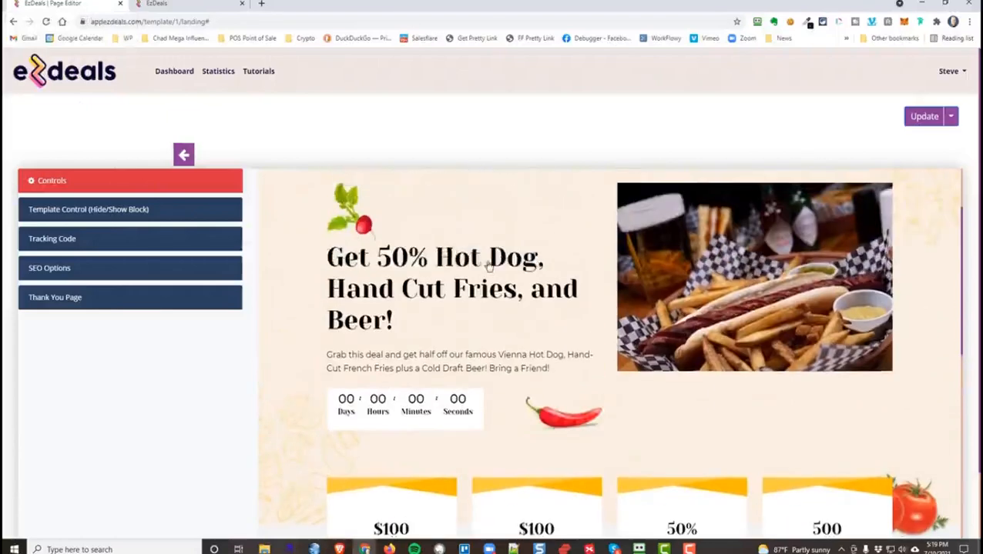
{"action": "scroll", "coordinate": [559, 300], "scroll_direction": "down", "scroll_amount": 2}
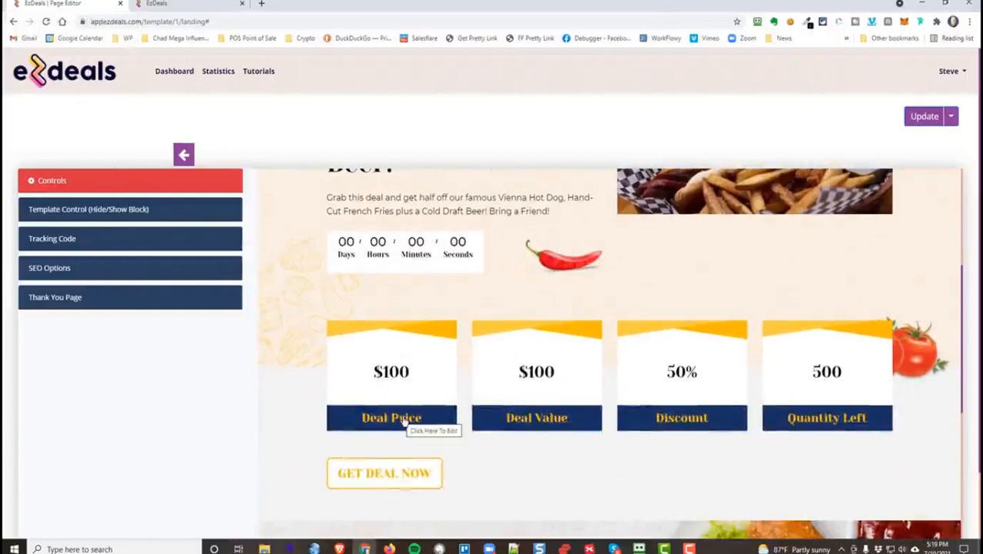
- Replace the "Deal Price" label on the first deal card with "$7.50"
{"action": "left_click", "coordinate": [407, 426]}
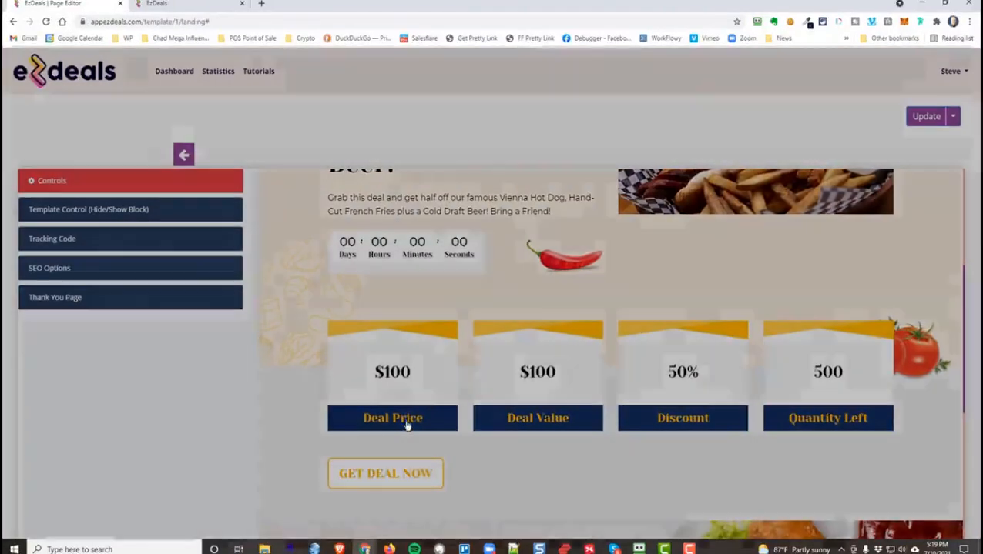
{"action": "left_click_drag", "start_coordinate": [344, 152], "coordinate": [291, 154]}
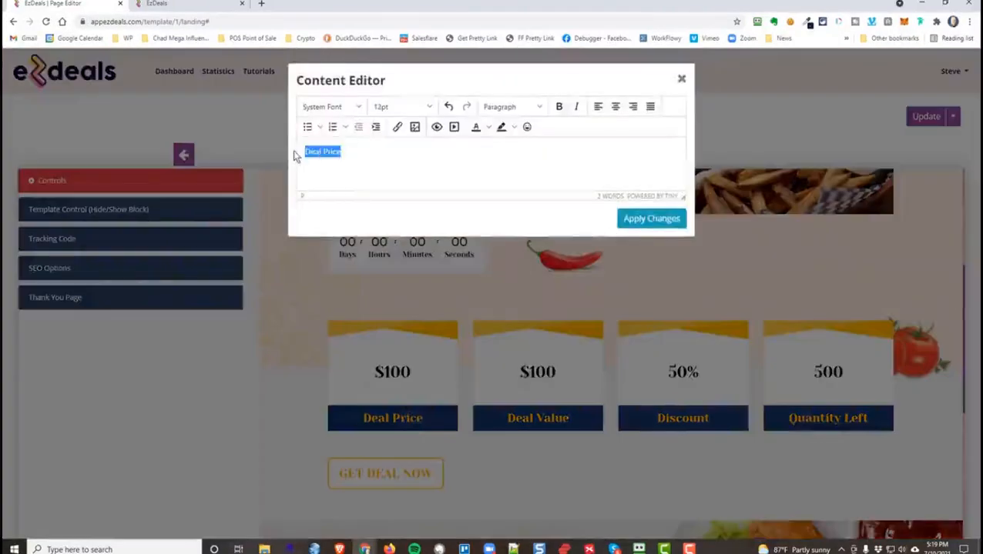
{"action": "type", "text": "$7.50"}
{"action": "left_click", "coordinate": [649, 220]}
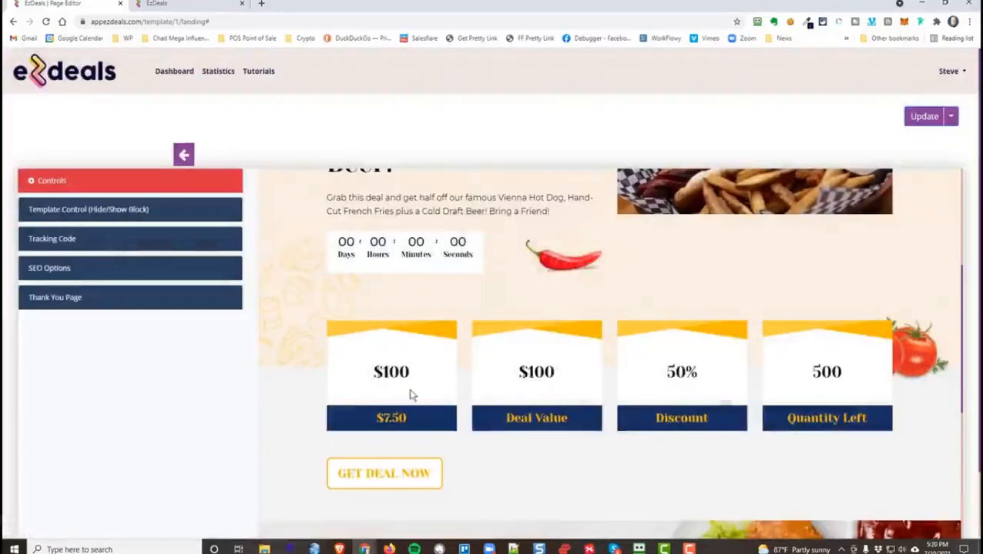
- Restore the label on the first deal card to "Deal Price"
{"action": "left_click", "coordinate": [400, 421]}
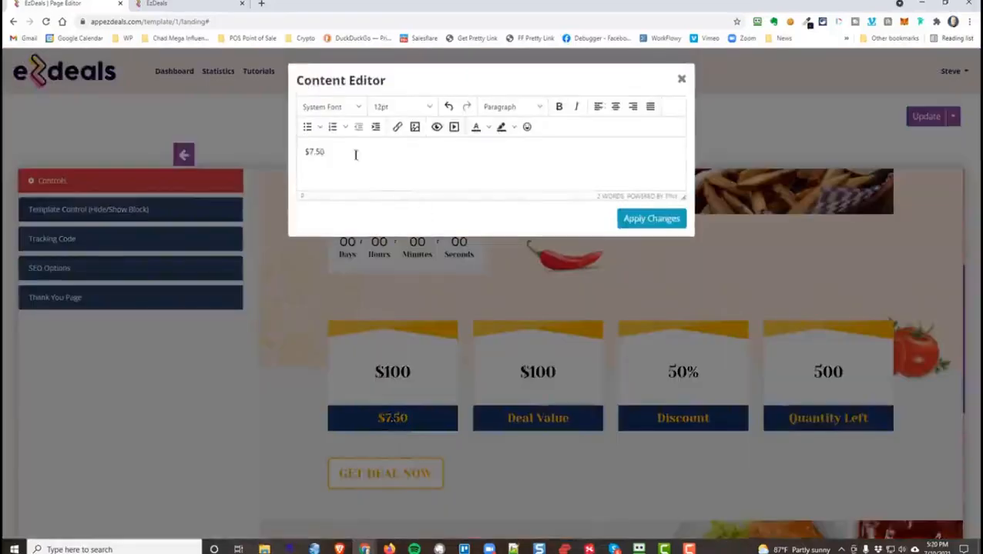
{"action": "left_click_drag", "start_coordinate": [327, 151], "coordinate": [296, 152]}
{"action": "type", "text": "Deal Price"}
{"action": "left_click", "coordinate": [652, 219]}
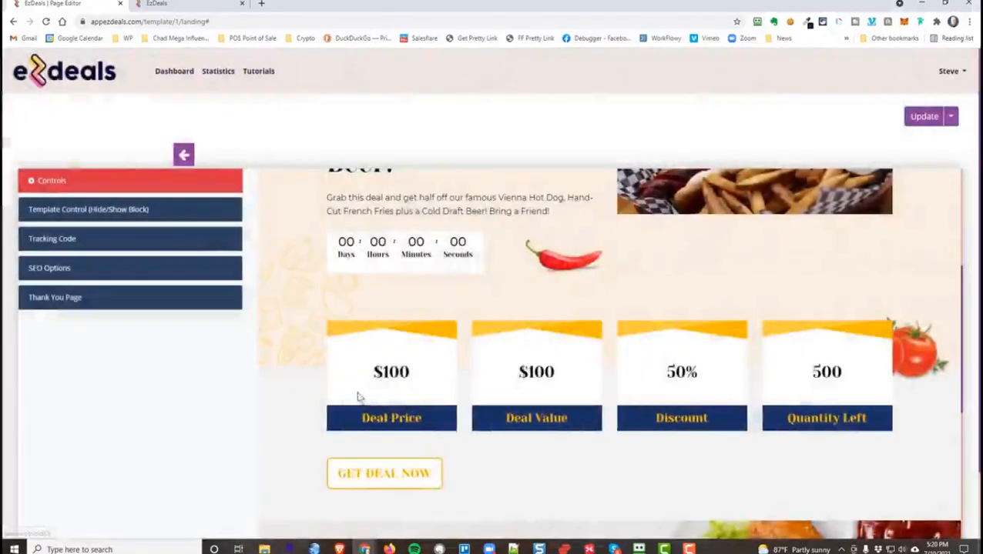
- Set the amount above the Deal Price label to $7.50
{"action": "left_click", "coordinate": [393, 373]}
{"action": "left_click_drag", "start_coordinate": [323, 151], "coordinate": [310, 151]}
{"action": "type", "text": "7"}
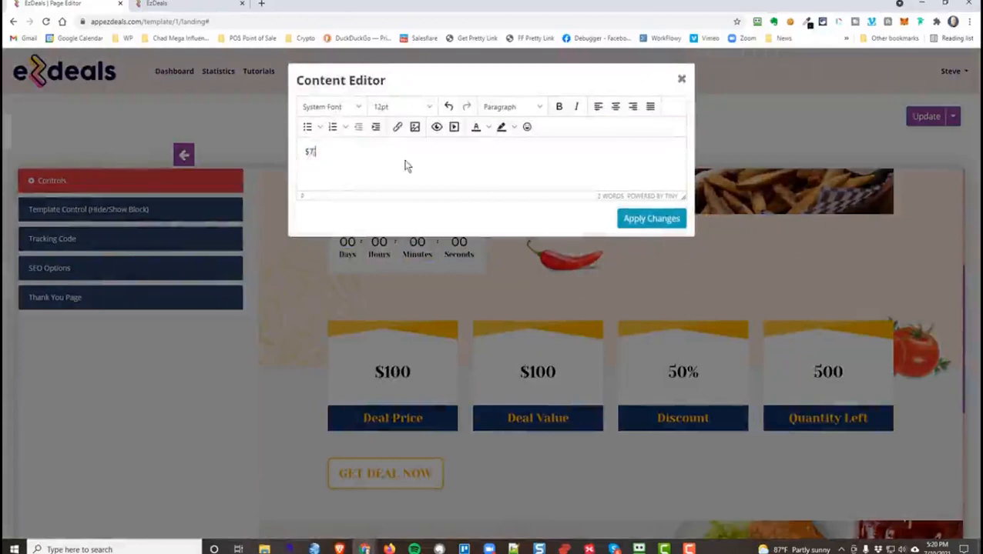
{"action": "left_click", "coordinate": [642, 222]}
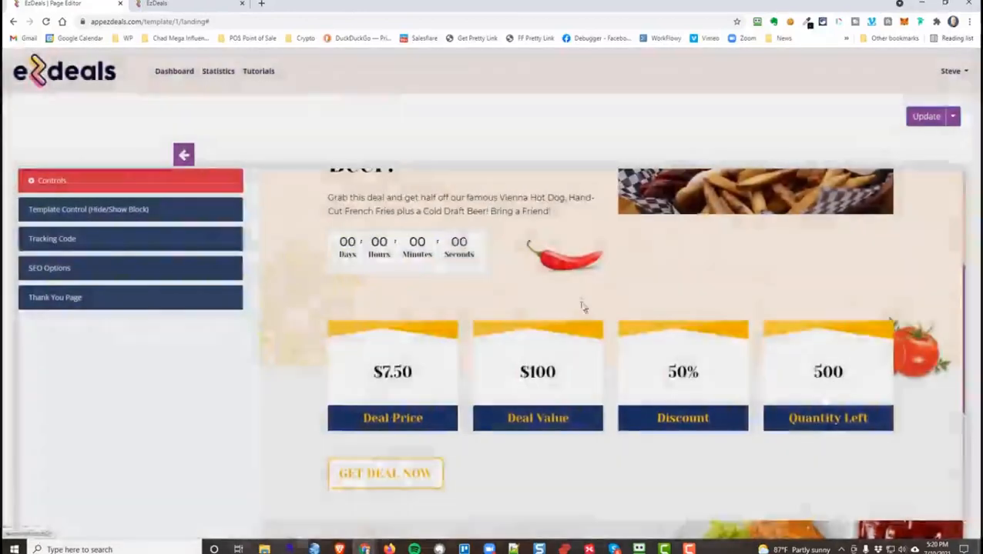
- Set the amount above the Deal Value label to $15.00
{"action": "left_click", "coordinate": [550, 373]}
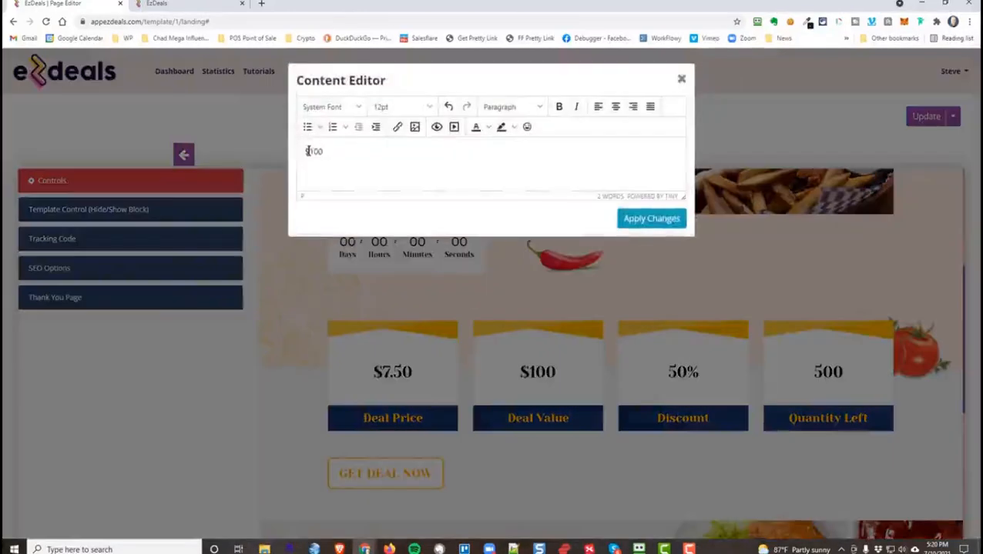
{"action": "left_click_drag", "start_coordinate": [309, 151], "coordinate": [343, 151]}
{"action": "type", "text": "15."}
{"action": "left_click", "coordinate": [659, 221]}
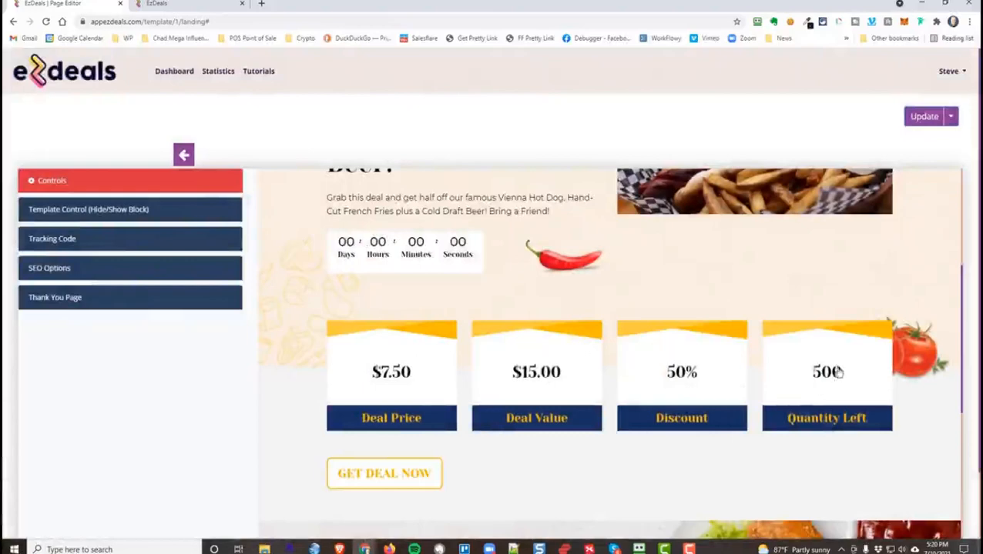
- Change the label on the last deal card to "Quantity Available"
{"action": "left_click", "coordinate": [815, 422]}
{"action": "left_click_drag", "start_coordinate": [351, 152], "coordinate": [337, 151]}
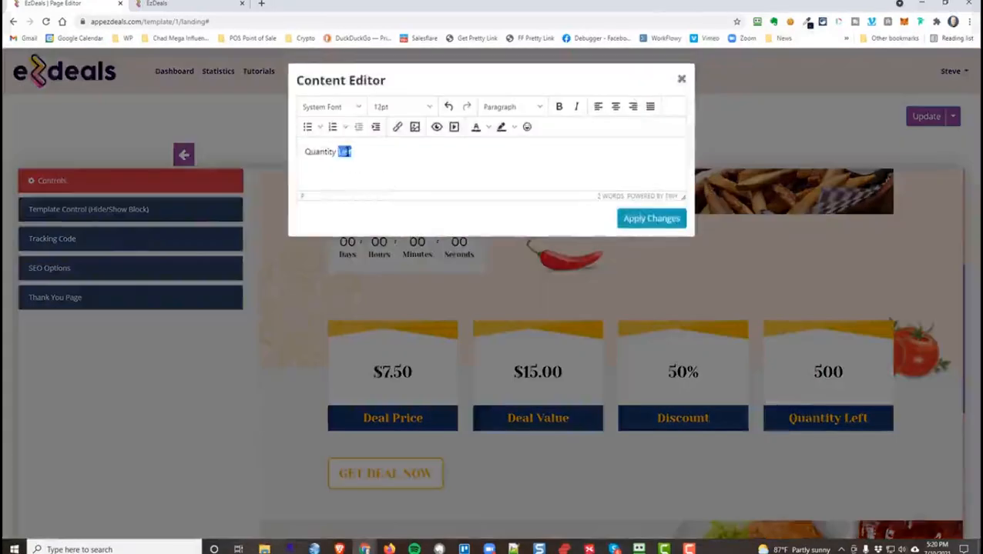
{"action": "type", "text": "Availabl"}
{"action": "left_click", "coordinate": [634, 218]}
- Set the amount above the Quantity Available label to 25
{"action": "left_click", "coordinate": [823, 376]}
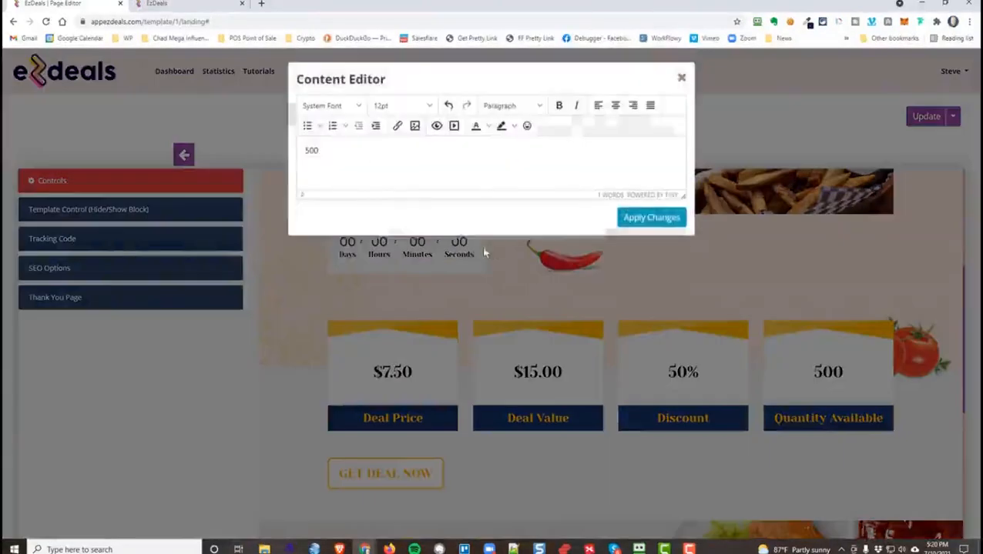
{"action": "left_click_drag", "start_coordinate": [319, 152], "coordinate": [305, 160]}
{"action": "type", "text": "1"}
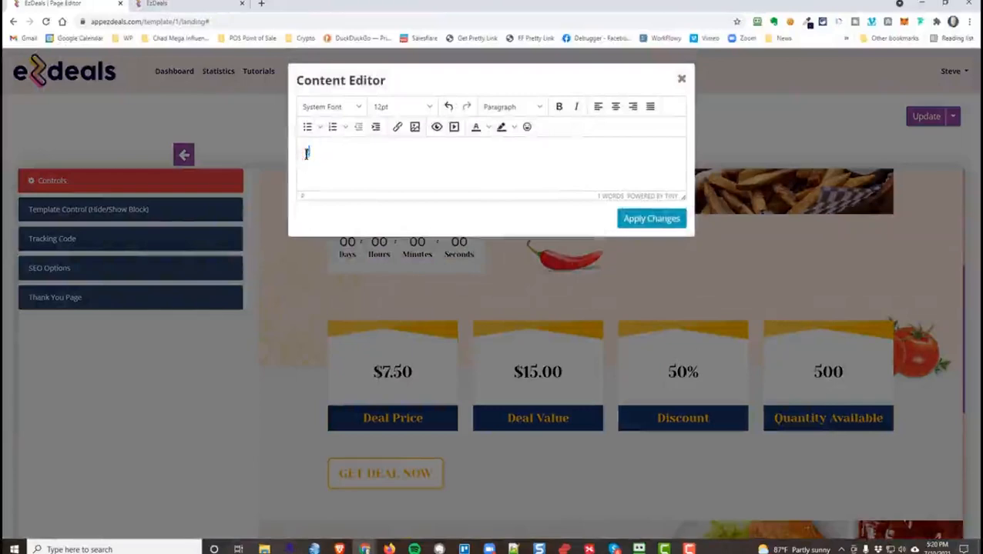
{"action": "type", "text": "5"}
{"action": "left_click", "coordinate": [652, 223]}
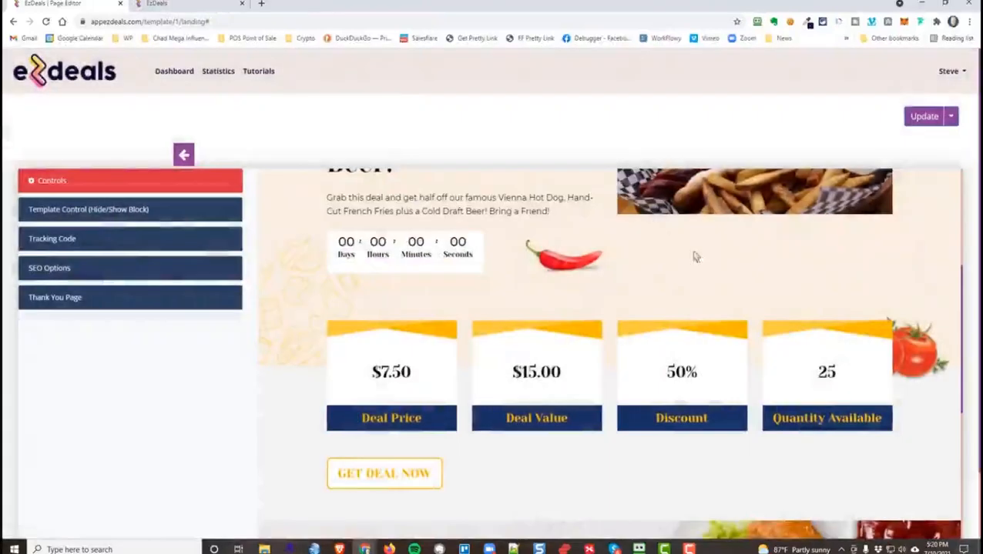
- Set the countdown timer to end on 07/31/2021 at 11:59 PM in the GMT -6:00 timezone
{"action": "left_click", "coordinate": [378, 245]}
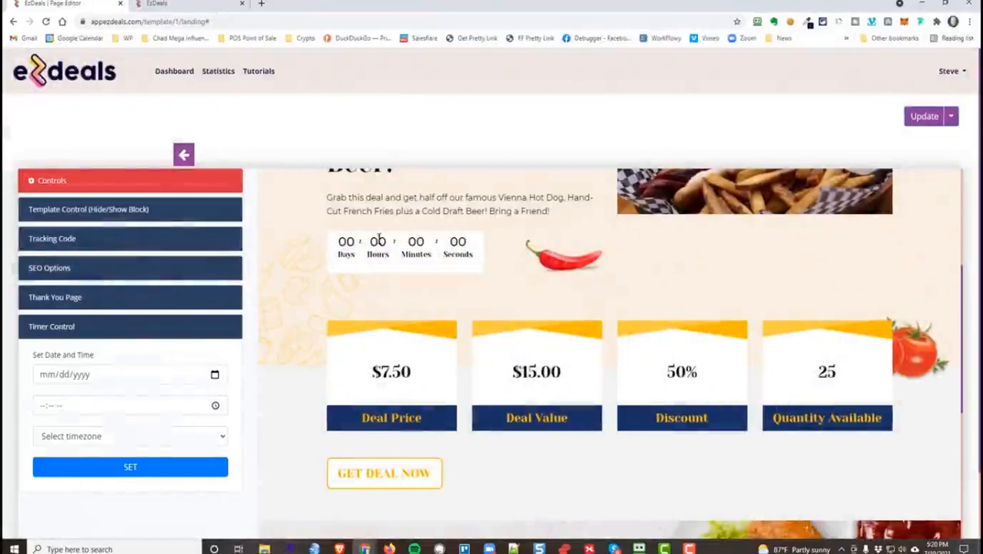
{"action": "left_click", "coordinate": [216, 376]}
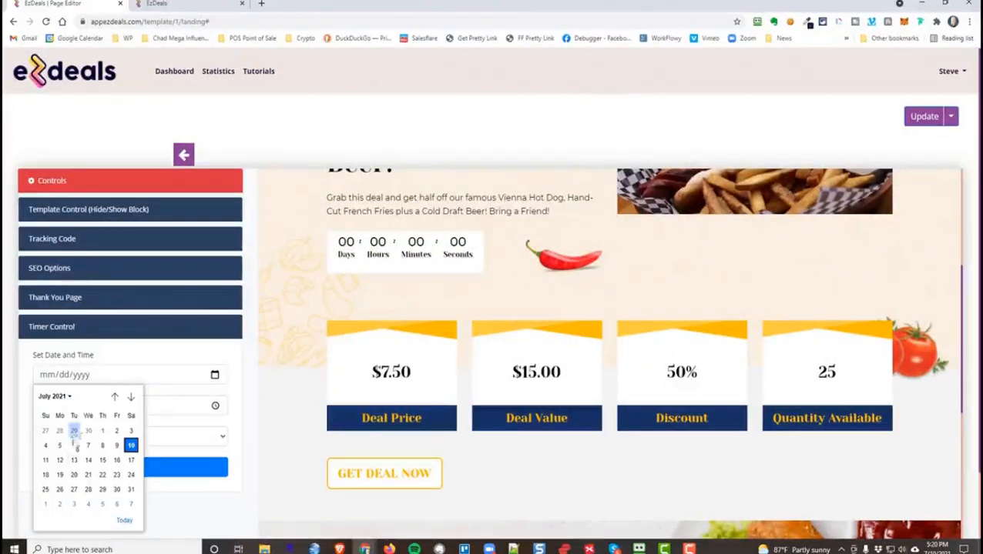
{"action": "left_click", "coordinate": [132, 490]}
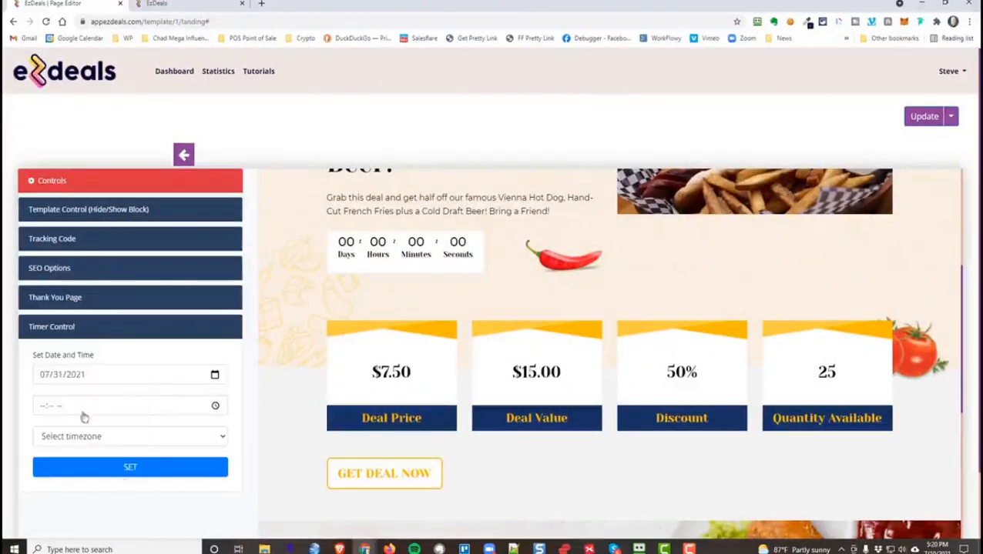
{"action": "left_click", "coordinate": [42, 408]}
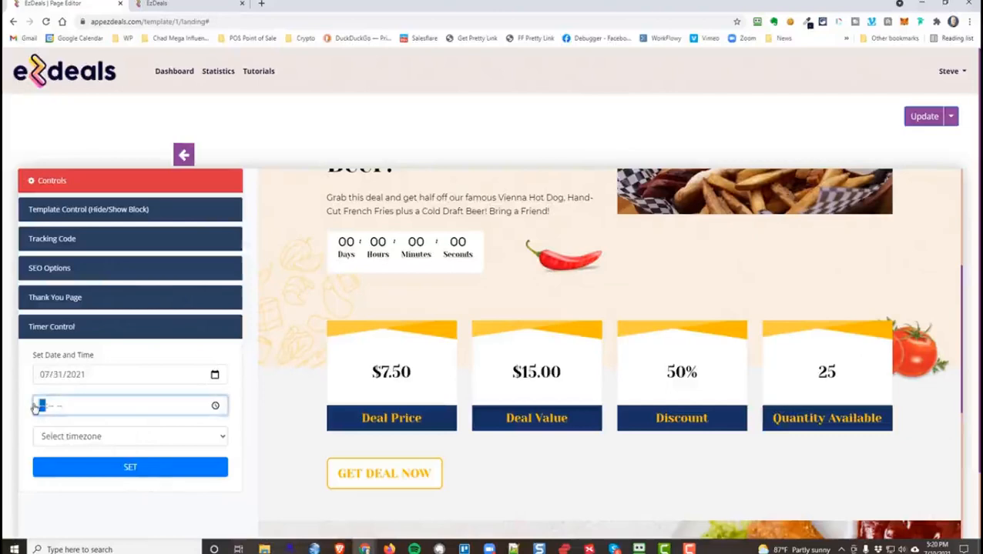
{"action": "type", "text": "11:59 PM"}
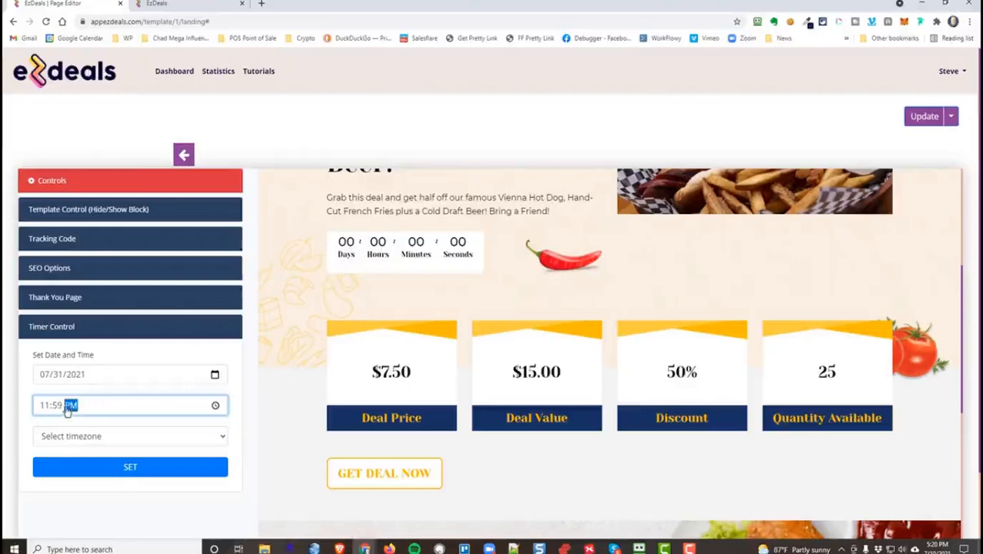
{"action": "left_click", "coordinate": [84, 438]}
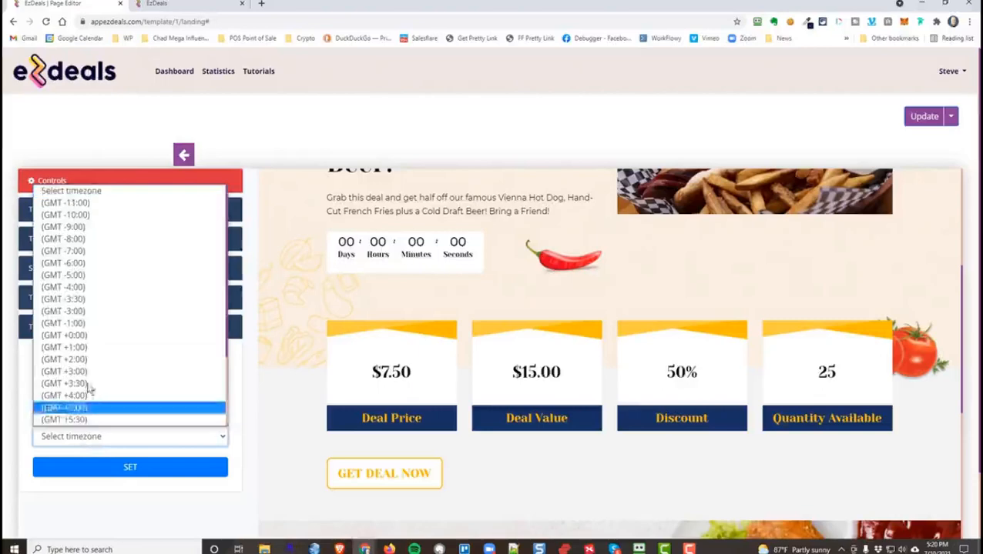
{"action": "left_click", "coordinate": [82, 264]}
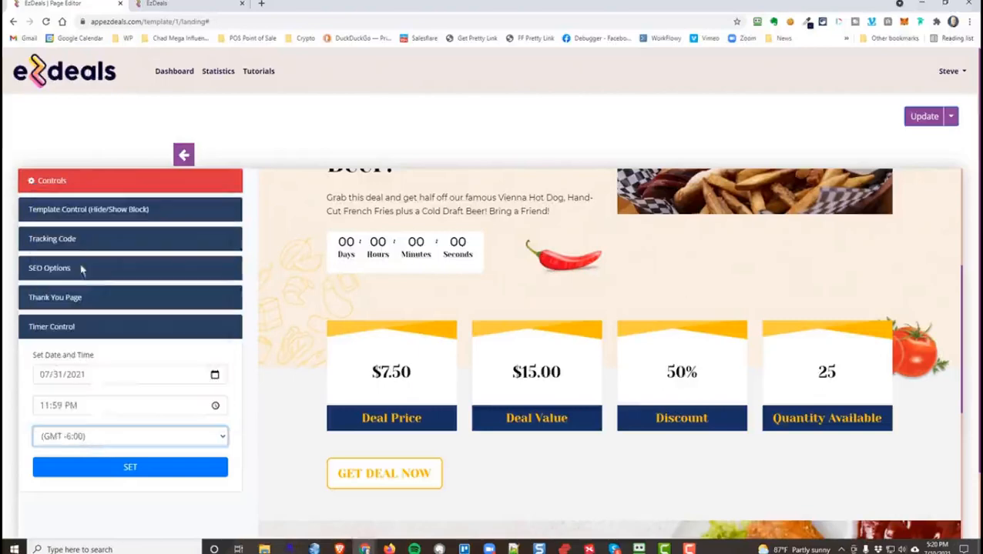
{"action": "left_click", "coordinate": [67, 467]}
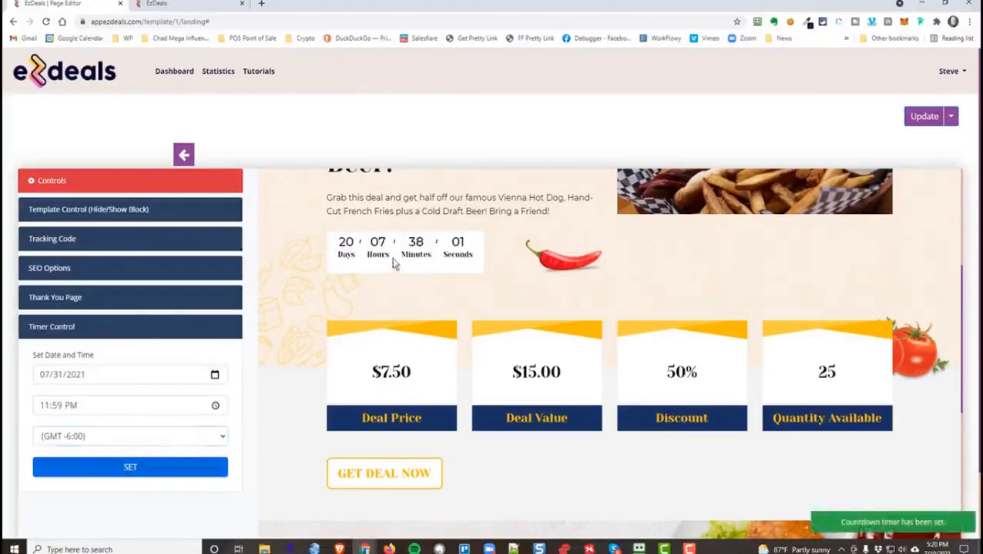
- Publish the updated landing page and check the timer and deal cards on the reloaded live page
{"action": "left_click", "coordinate": [923, 115]}
{"action": "left_click", "coordinate": [585, 279]}
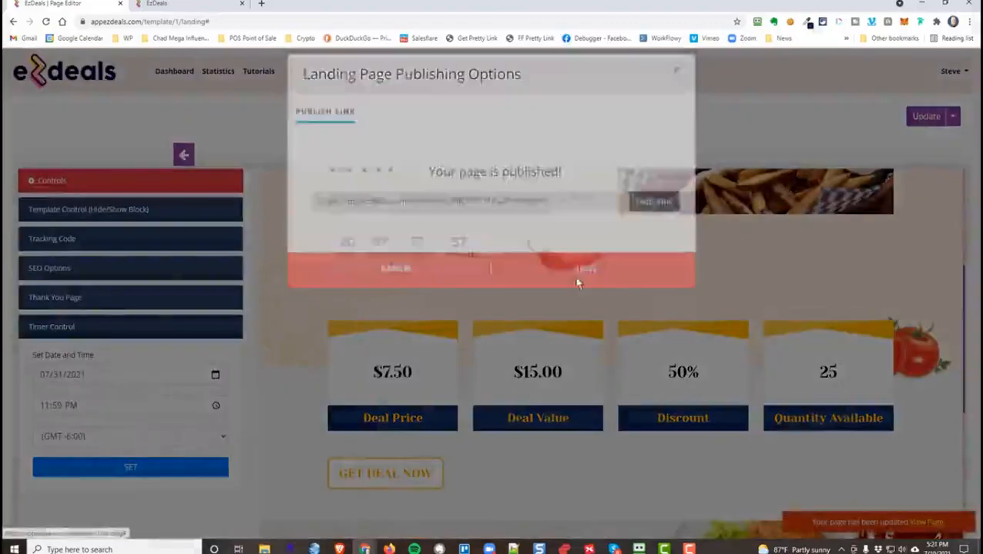
{"action": "left_click", "coordinate": [189, 4]}
{"action": "left_click", "coordinate": [47, 22]}
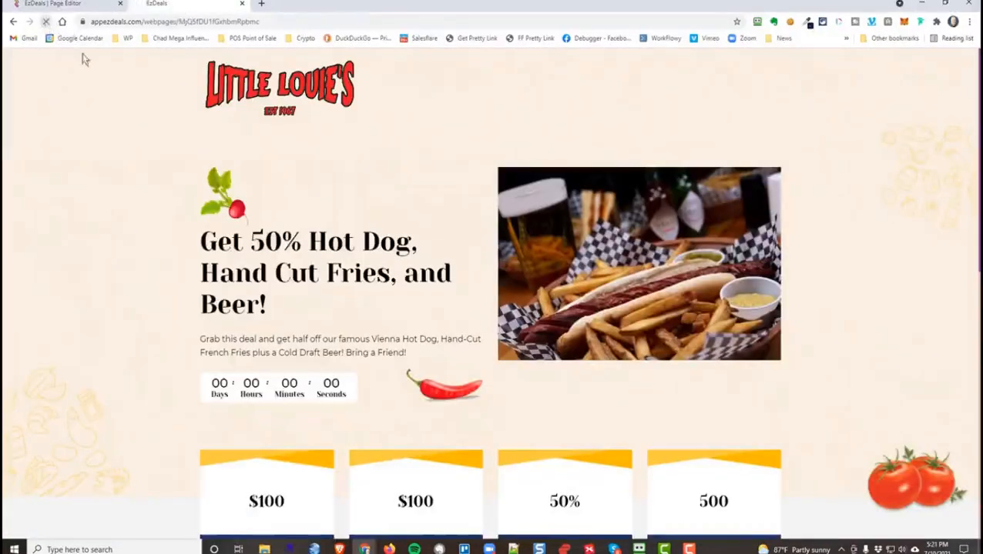
{"action": "scroll", "coordinate": [238, 264], "scroll_direction": "down", "scroll_amount": 2}
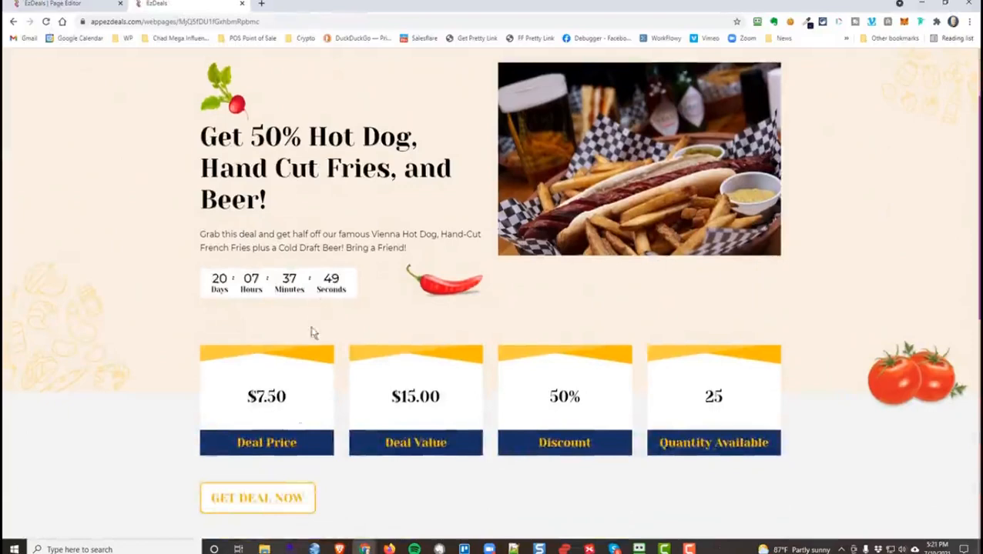
{"action": "scroll", "coordinate": [314, 326], "scroll_direction": "up", "scroll_amount": 2}
{"action": "left_click", "coordinate": [81, 4]}
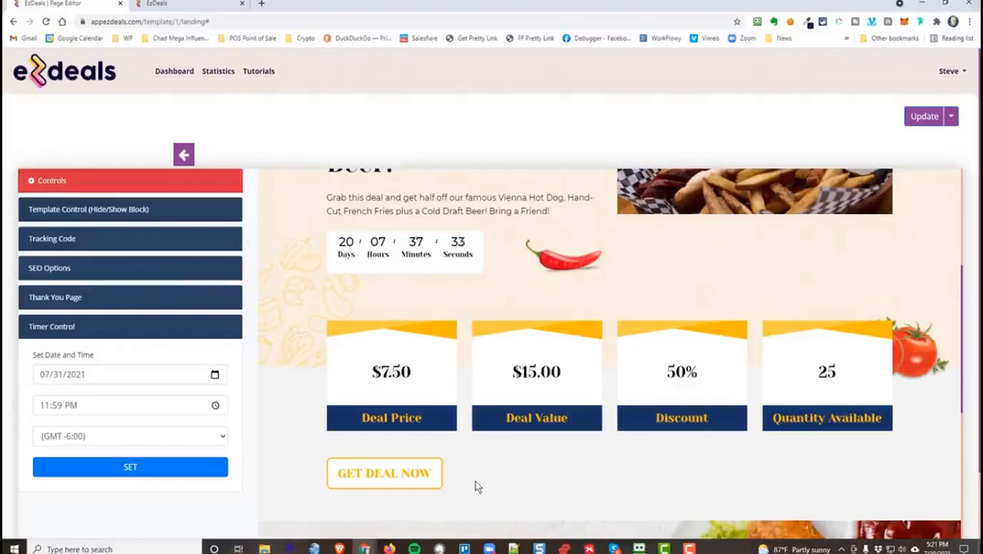
- Open the text and link settings of the GET DEAL NOW button below the deal cards
{"action": "scroll", "coordinate": [475, 483], "scroll_direction": "down", "scroll_amount": 1}
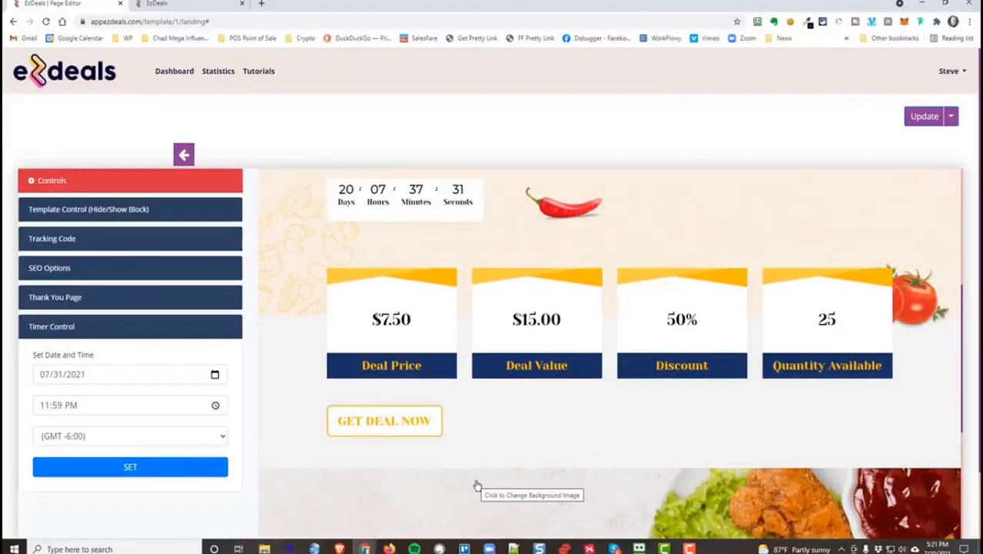
{"action": "left_click", "coordinate": [367, 425]}
{"action": "scroll", "coordinate": [131, 416], "scroll_direction": "down", "scroll_amount": 1}
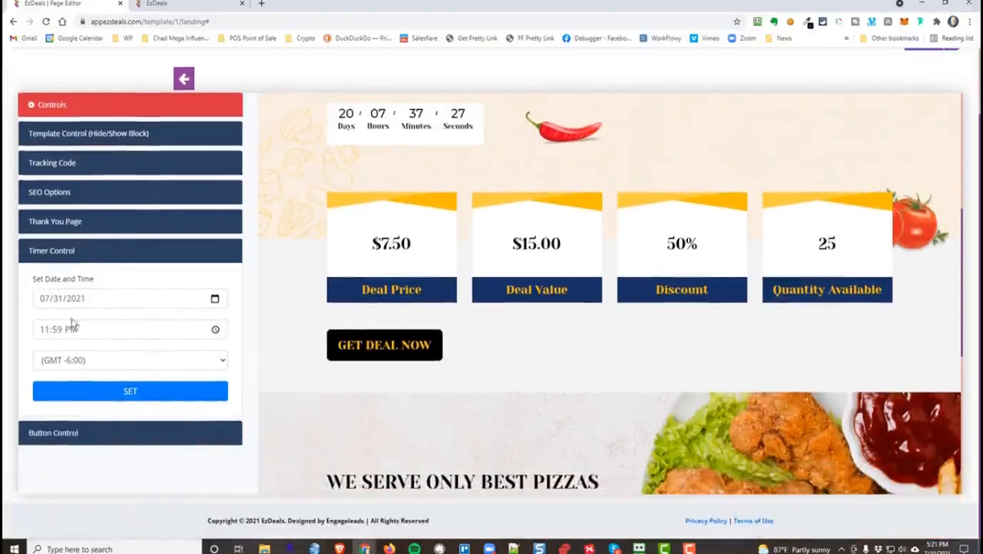
{"action": "left_click", "coordinate": [77, 434]}
{"action": "scroll", "coordinate": [66, 481], "scroll_direction": "down", "scroll_amount": 1}
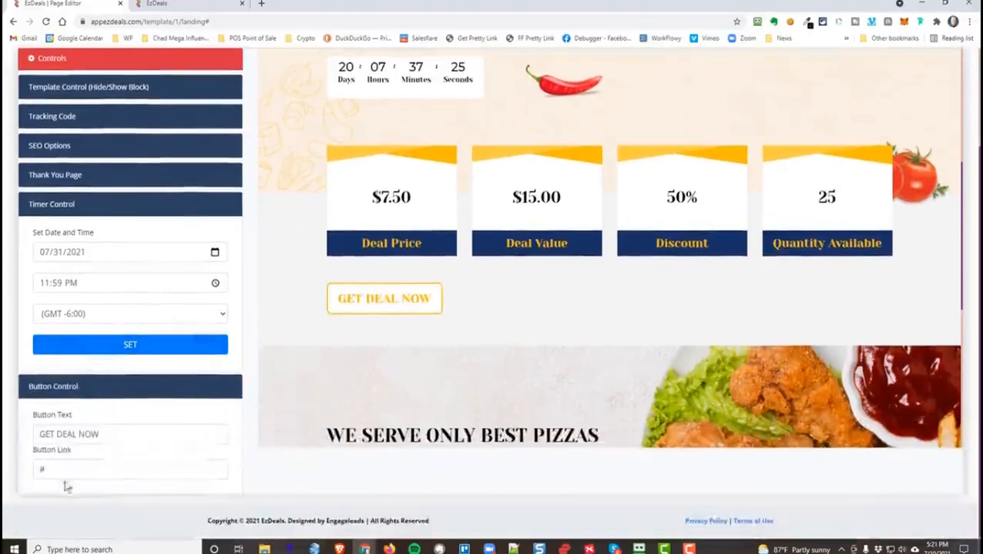
{"action": "left_click", "coordinate": [52, 472]}
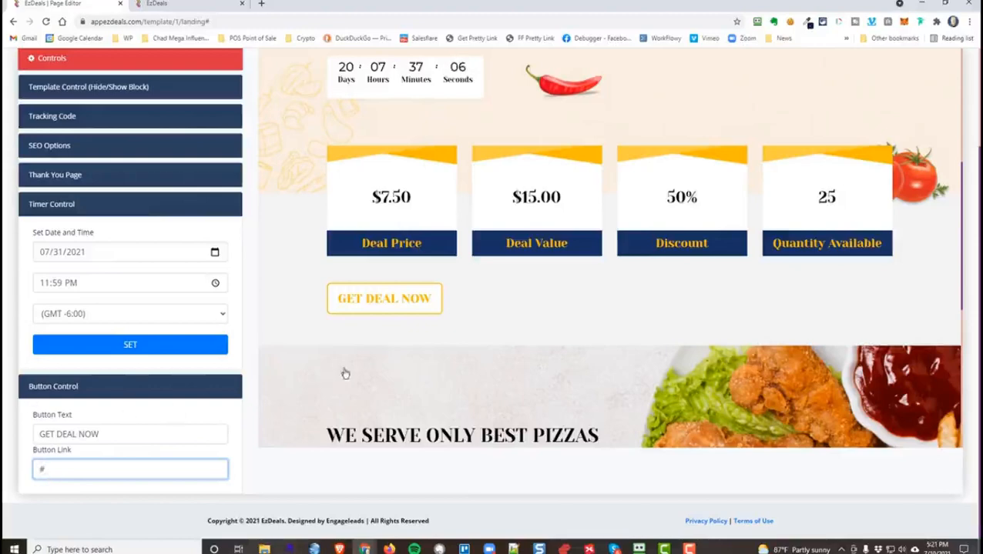
- Examine the food banner section and the settings of its own GET DEAL NOW button
{"action": "scroll", "coordinate": [369, 368], "scroll_direction": "down", "scroll_amount": 2}
{"action": "scroll", "coordinate": [368, 369], "scroll_direction": "down", "scroll_amount": 2}
{"action": "scroll", "coordinate": [375, 355], "scroll_direction": "up", "scroll_amount": 1}
{"action": "scroll", "coordinate": [382, 335], "scroll_direction": "down", "scroll_amount": 1}
{"action": "scroll", "coordinate": [386, 337], "scroll_direction": "up", "scroll_amount": 2}
{"action": "scroll", "coordinate": [391, 339], "scroll_direction": "down", "scroll_amount": 2}
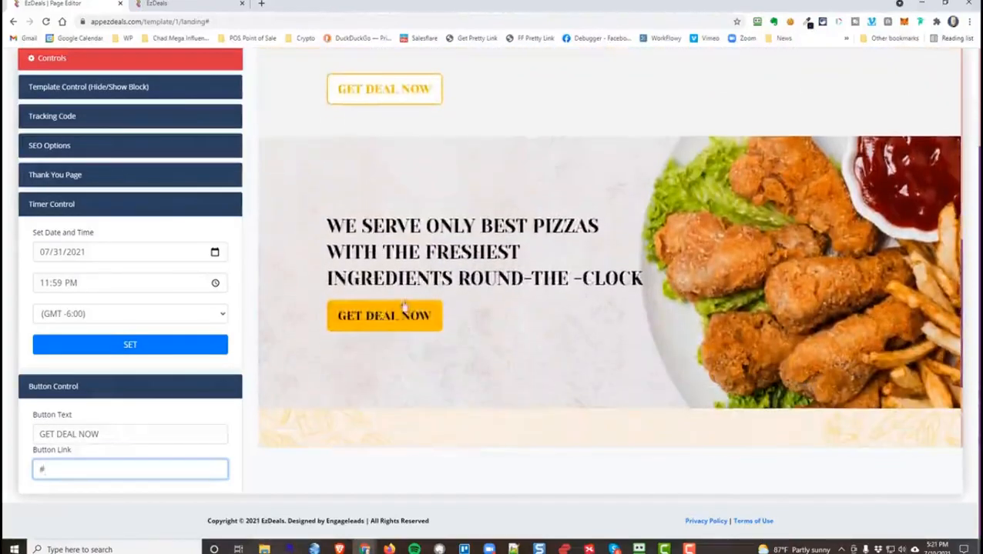
{"action": "scroll", "coordinate": [447, 282], "scroll_direction": "up", "scroll_amount": 2}
{"action": "scroll", "coordinate": [447, 283], "scroll_direction": "down", "scroll_amount": 2}
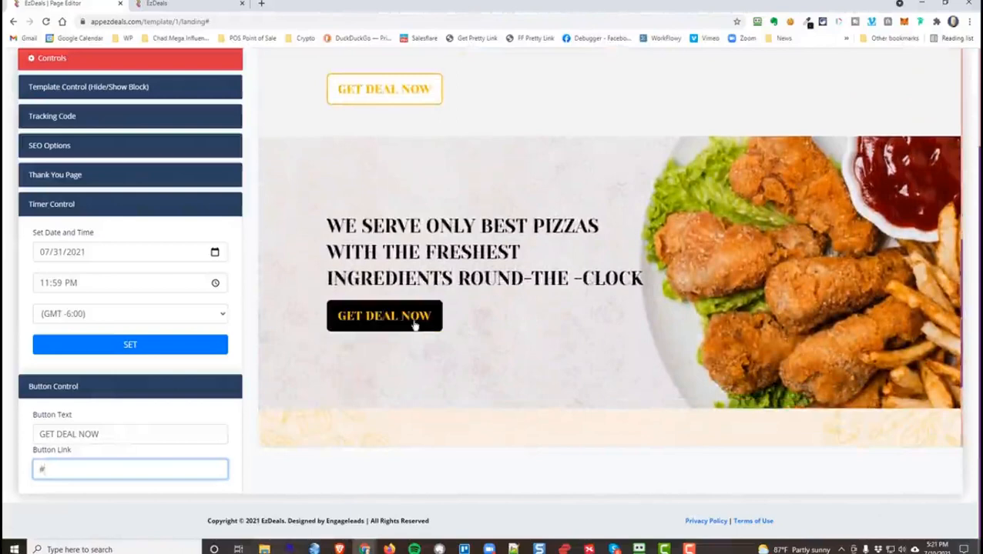
{"action": "left_click", "coordinate": [413, 325]}
{"action": "left_click", "coordinate": [83, 387]}
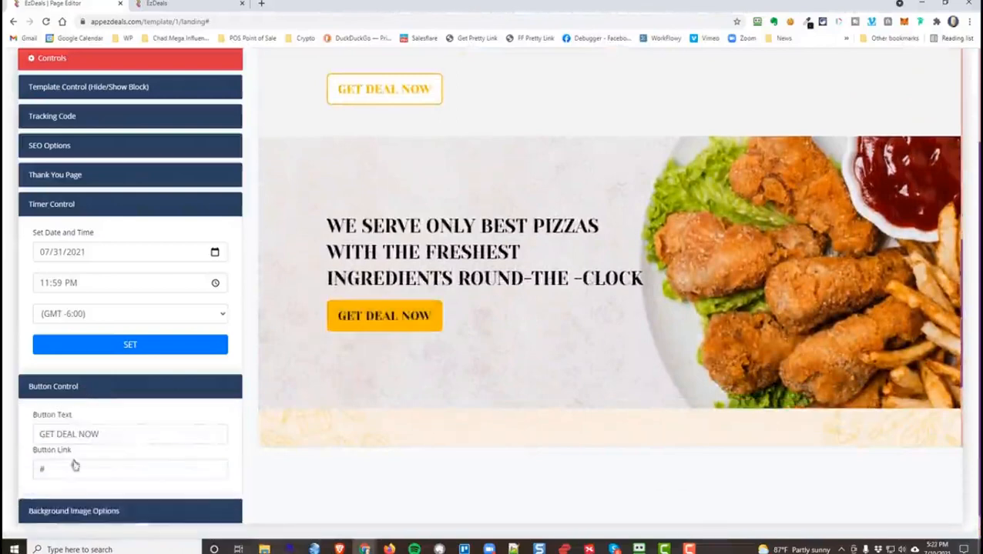
{"action": "scroll", "coordinate": [458, 344], "scroll_direction": "up", "scroll_amount": 2}
{"action": "scroll", "coordinate": [690, 234], "scroll_direction": "down", "scroll_amount": 2}
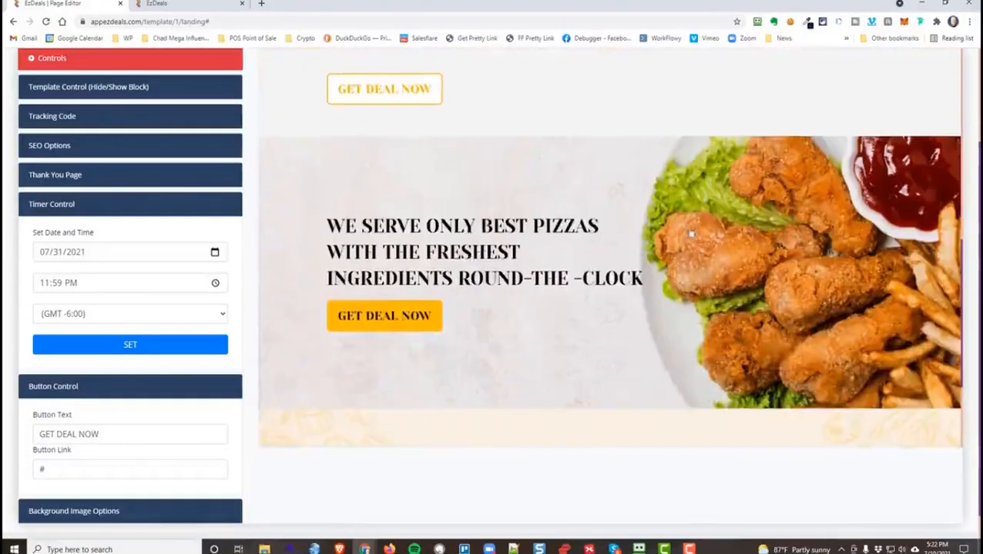
- Replace the food banner's background with the brick-wall interior image found by searching Pixabay for "restaurant"
{"action": "left_click", "coordinate": [534, 198]}
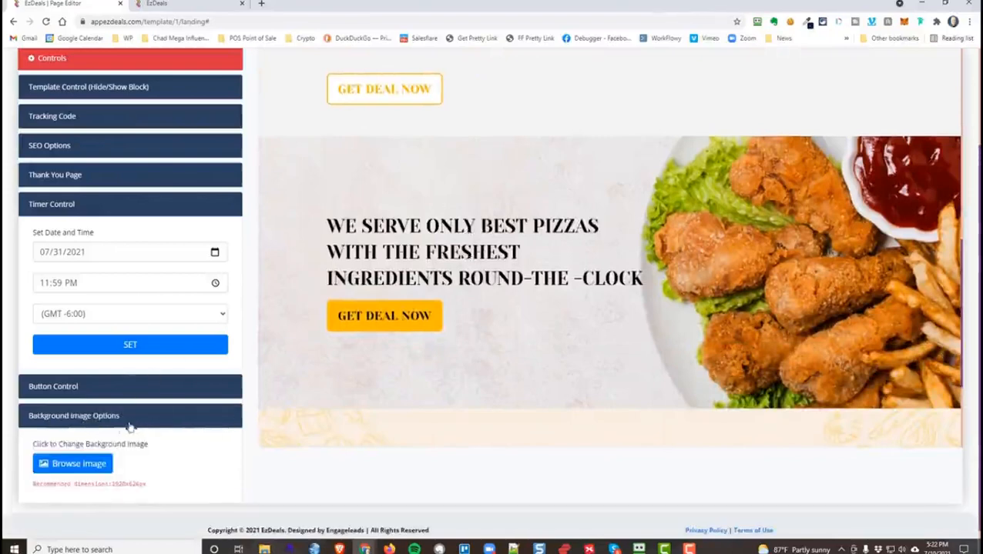
{"action": "left_click", "coordinate": [77, 469]}
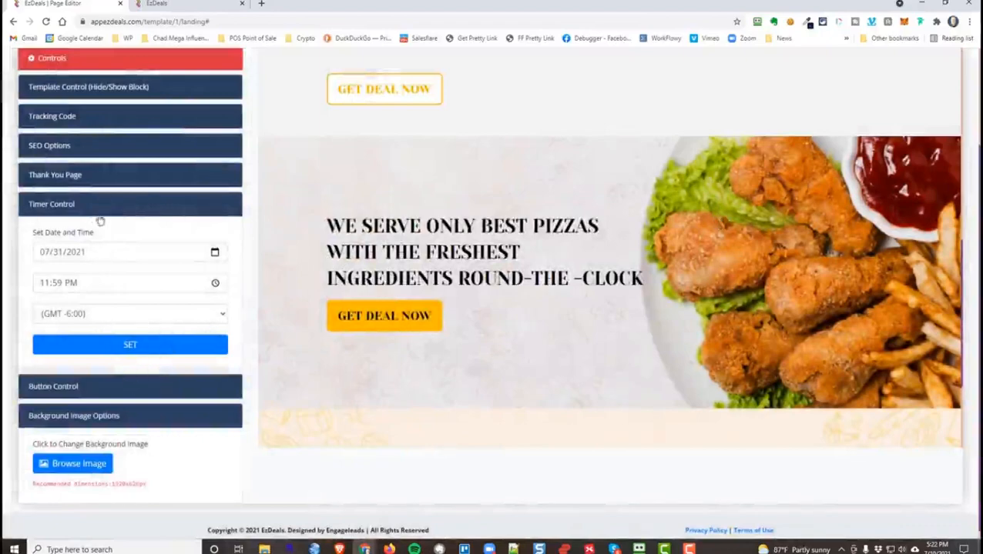
{"action": "left_click", "coordinate": [81, 460]}
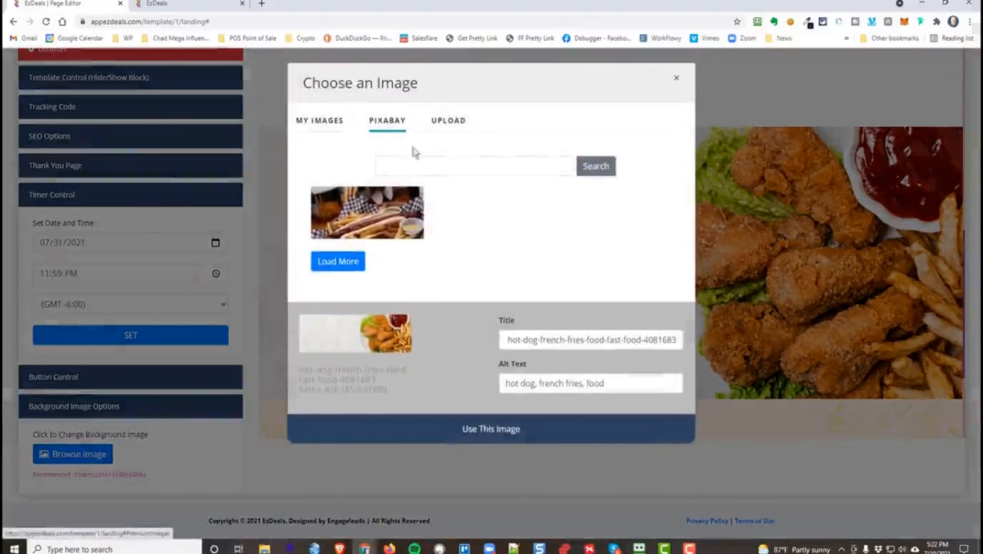
{"action": "left_click", "coordinate": [424, 167]}
{"action": "type", "text": "cestu"}
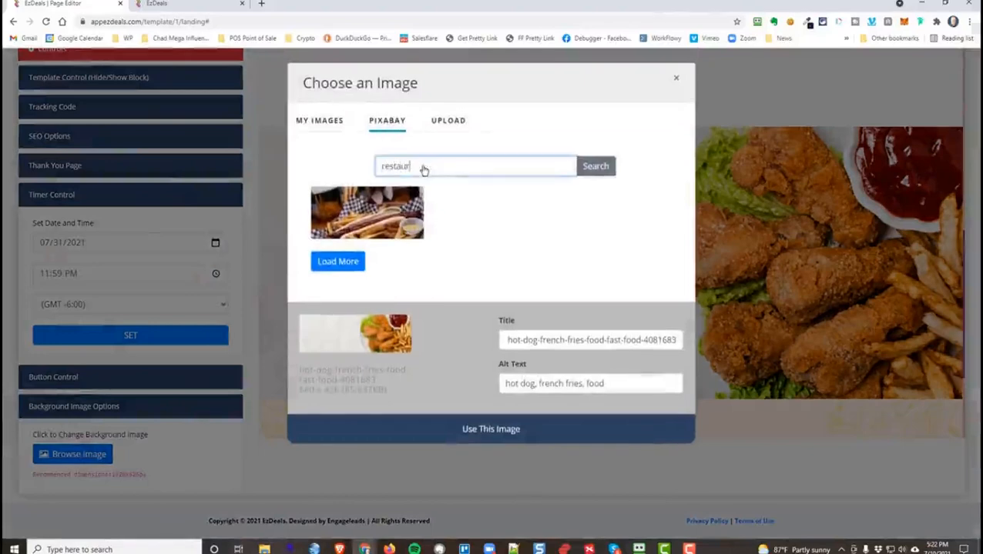
{"action": "type", "text": "urant"}
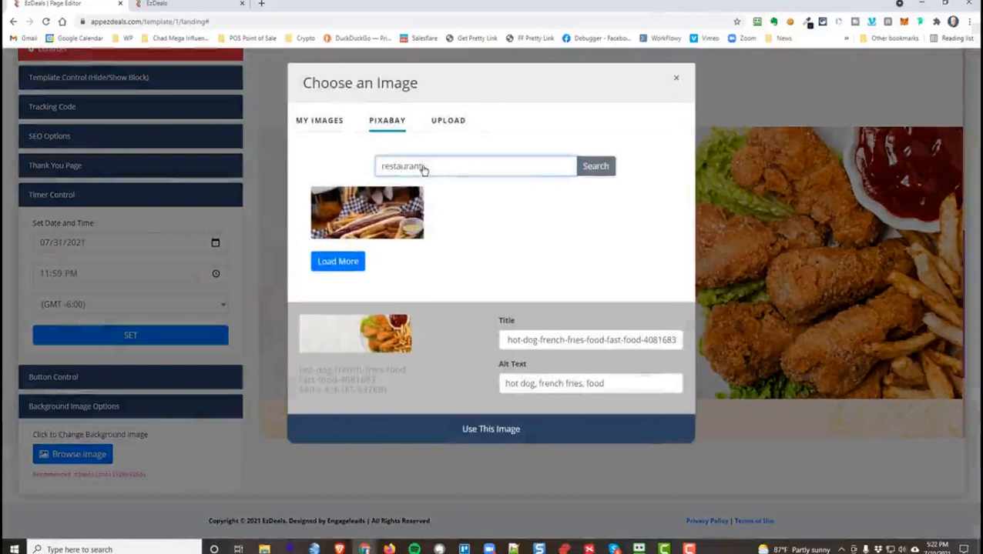
{"action": "left_click", "coordinate": [599, 166]}
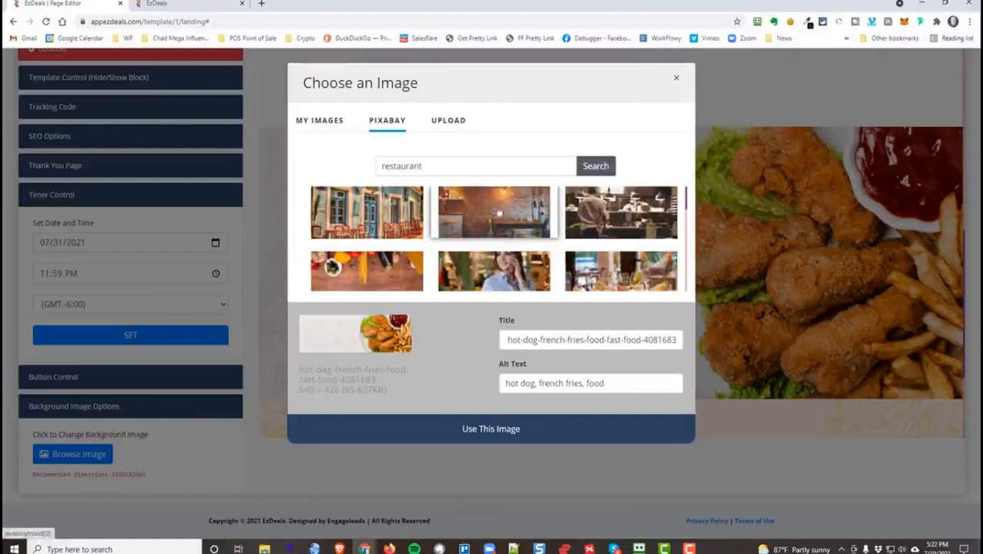
{"action": "left_click", "coordinate": [491, 213]}
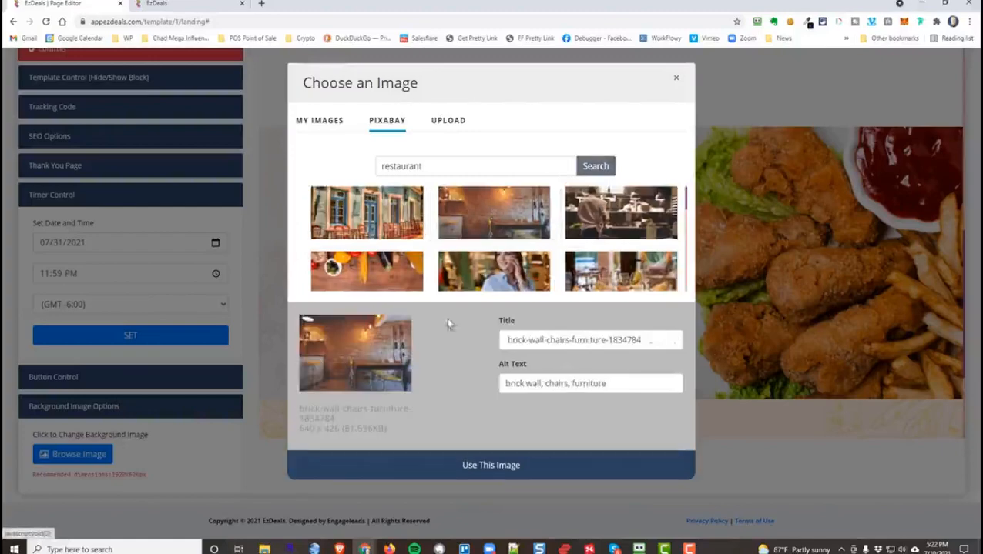
{"action": "left_click", "coordinate": [478, 471]}
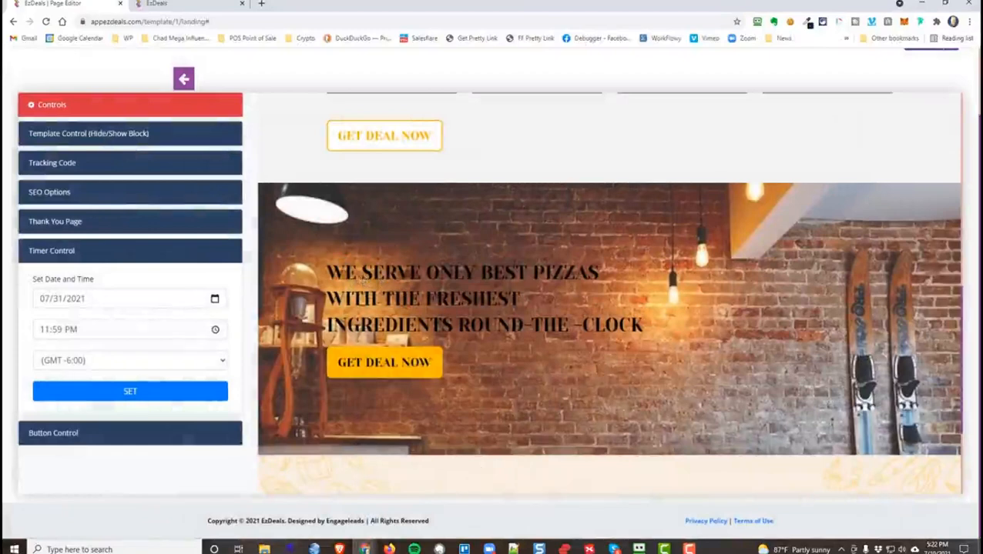
- Replace the food banner text with "WE SERVE THE FRESHEST VIENNA HOT DOGS AND HAND CUT FRENCH FRIES IN ALL OF CHICAGOLAND!"
{"action": "key", "text": "alt+Tab"}
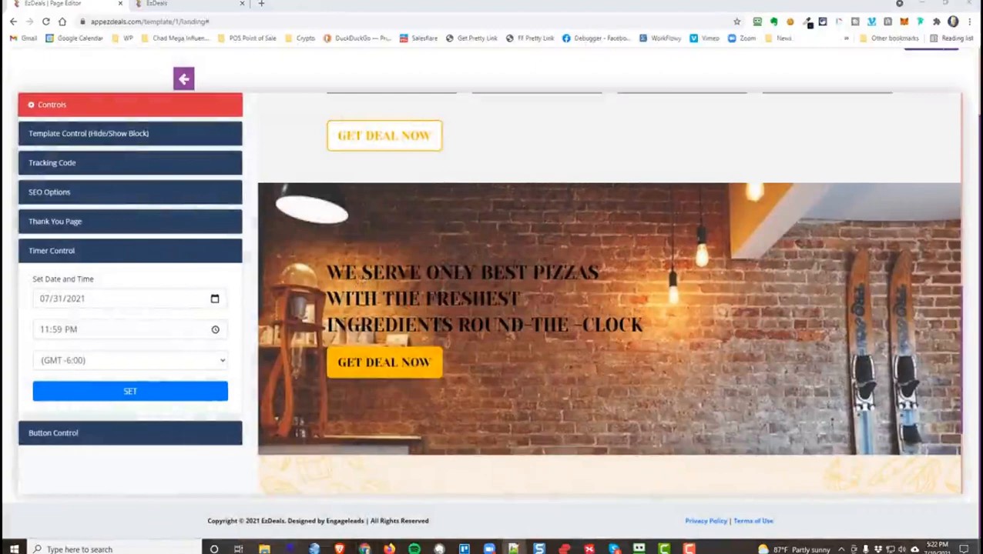
{"action": "left_click", "coordinate": [408, 300]}
{"action": "left_click_drag", "start_coordinate": [514, 163], "coordinate": [280, 153]}
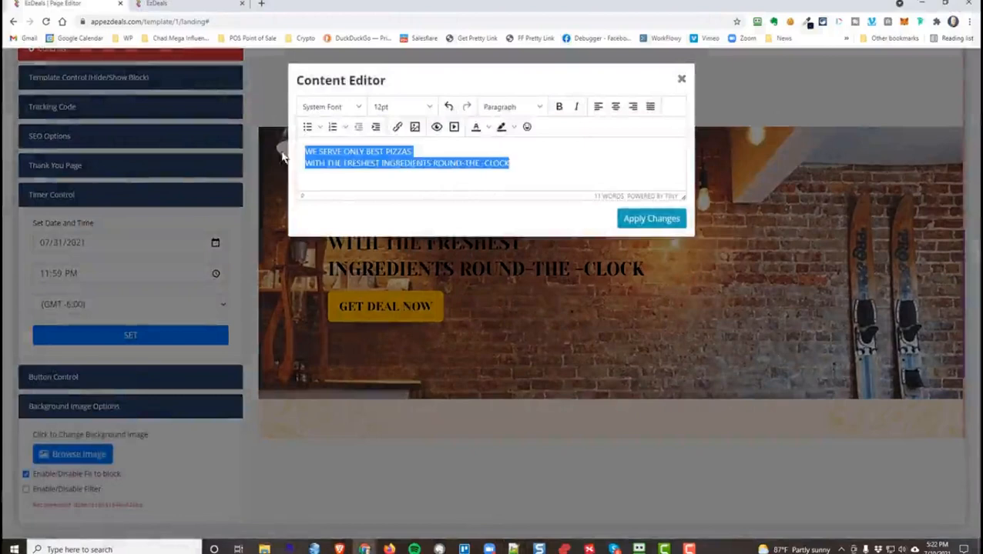
{"action": "type", "text": "WE SERVE THE FRESHEST VIENNA HOT DOGS AND HAND CUT FRENCH FRIES IN ALL OF CHICAGOLAND!"}
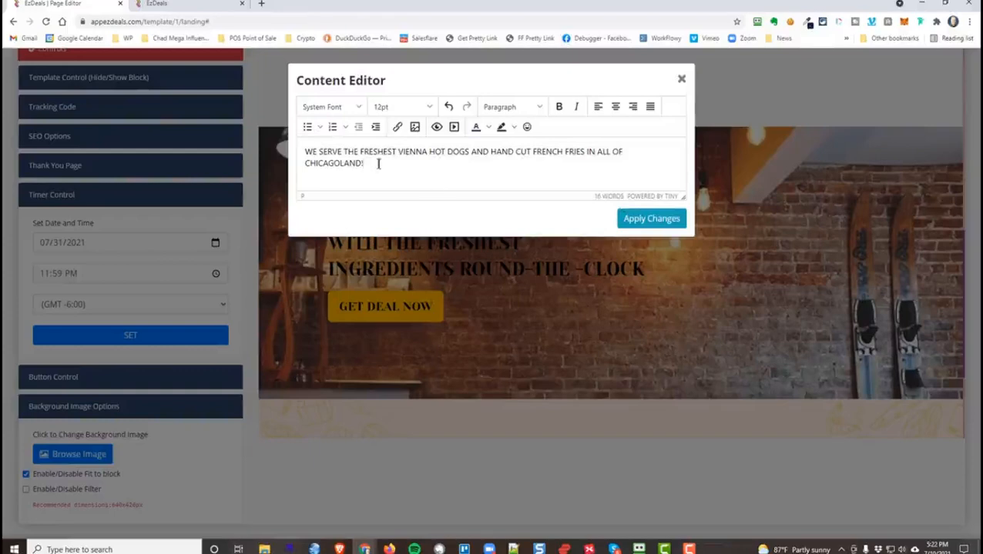
- Recolour the whole banner text in the lightest gray and apply the text changes to the page
{"action": "left_click_drag", "start_coordinate": [362, 163], "coordinate": [302, 158]}
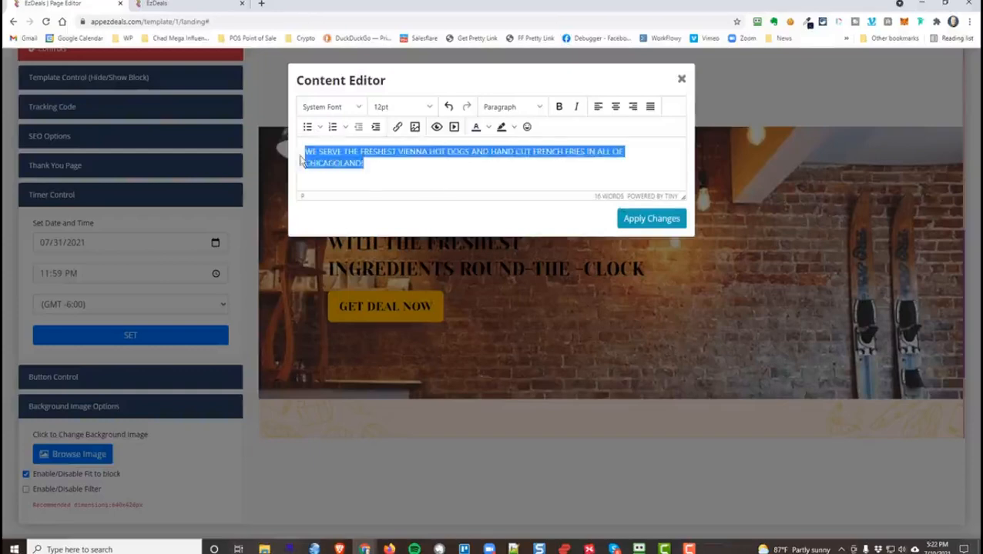
{"action": "left_click", "coordinate": [490, 127]}
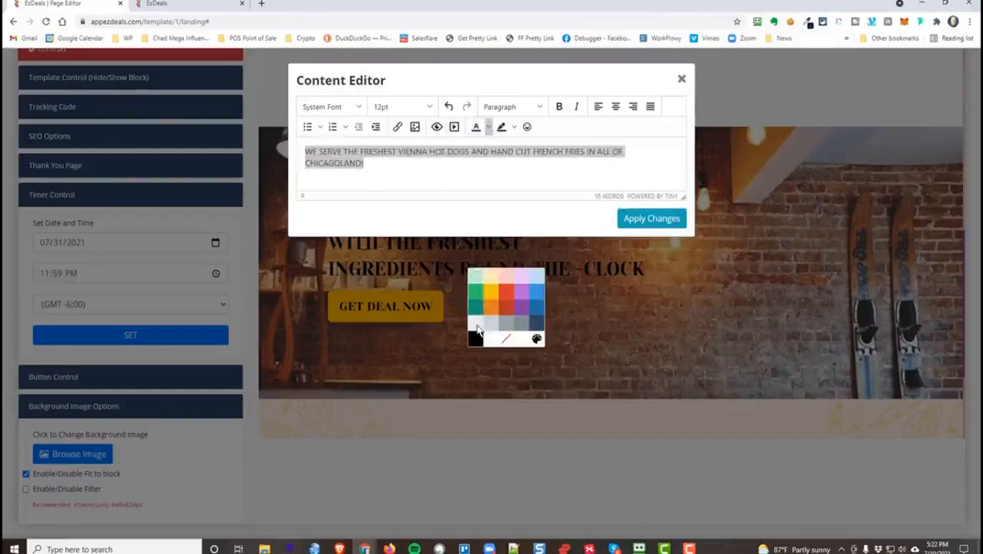
{"action": "left_click", "coordinate": [479, 329]}
{"action": "left_click", "coordinate": [619, 225]}
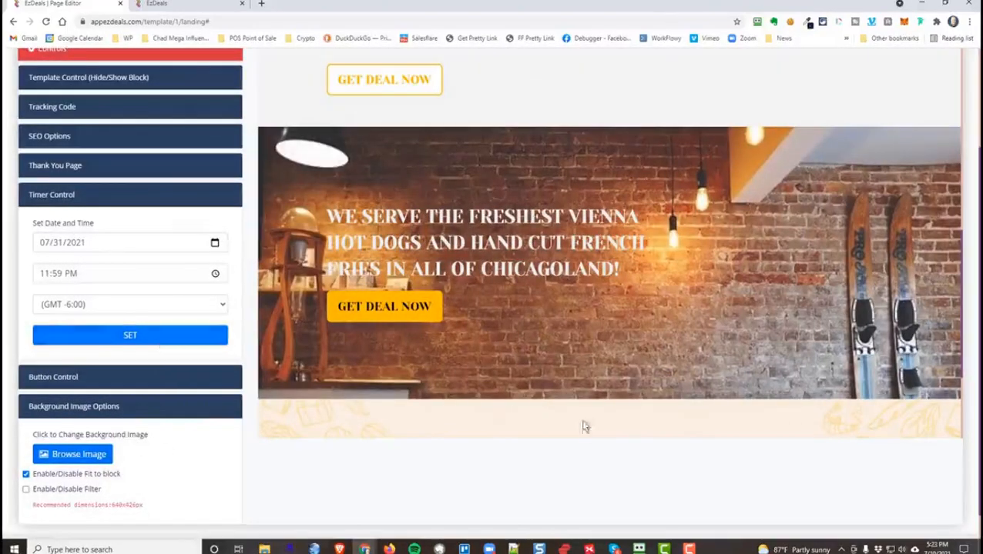
- Replace the Food-Guru logo in the footer with the saved Little Louie's logo, and view the footer address text without editing it
{"action": "scroll", "coordinate": [791, 268], "scroll_direction": "up", "scroll_amount": 8}
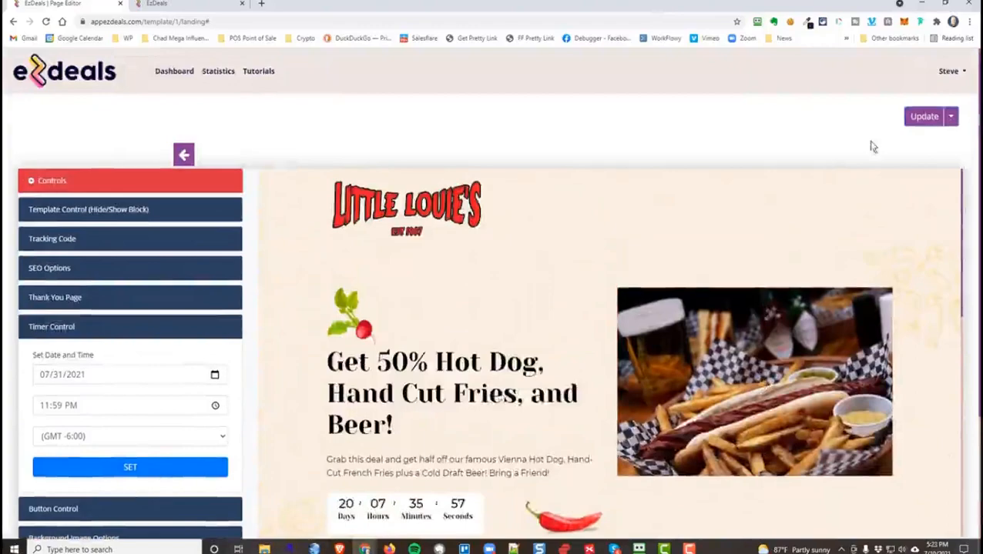
{"action": "scroll", "coordinate": [530, 310], "scroll_direction": "down", "scroll_amount": 10}
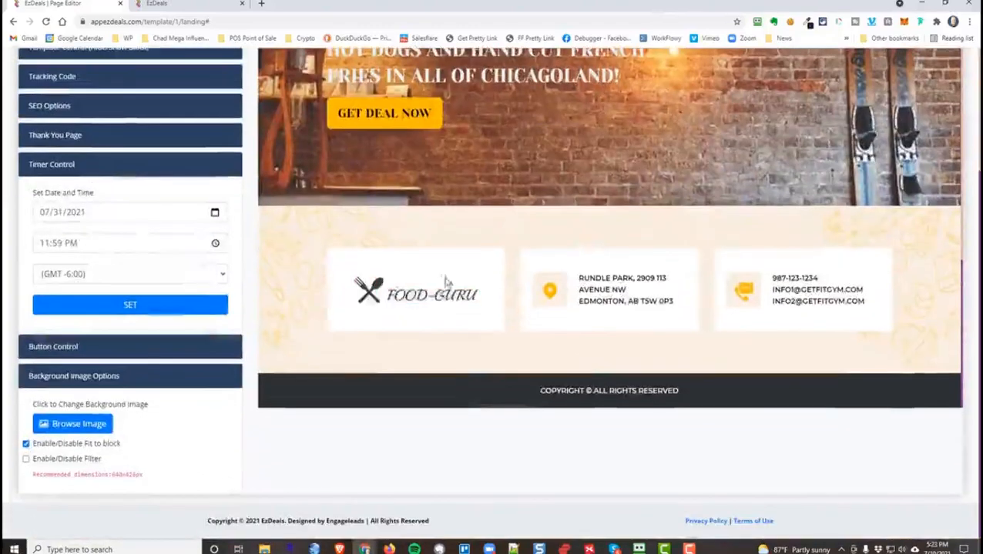
{"action": "left_click", "coordinate": [438, 300]}
{"action": "left_click", "coordinate": [322, 125]}
{"action": "left_click", "coordinate": [336, 171]}
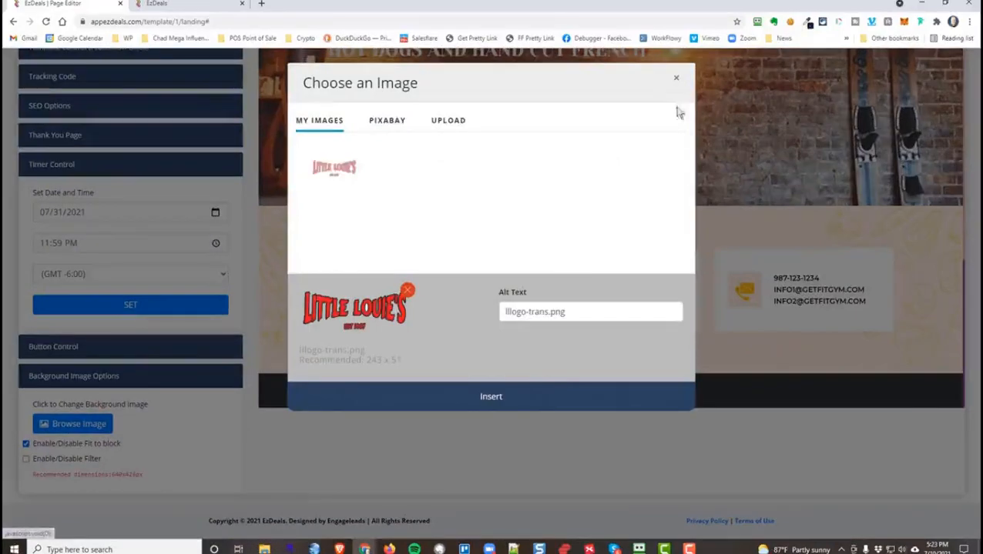
{"action": "left_click", "coordinate": [491, 397]}
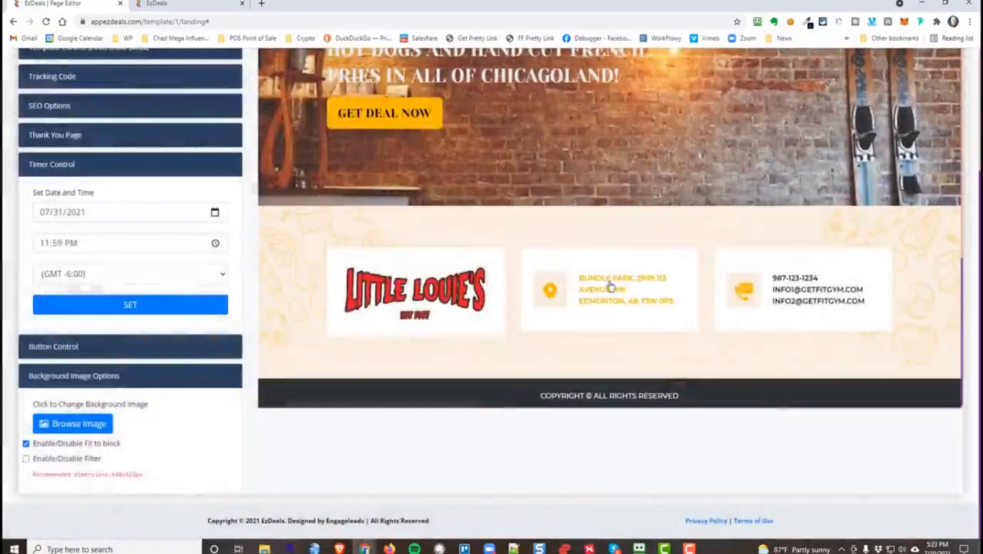
{"action": "left_click", "coordinate": [612, 289]}
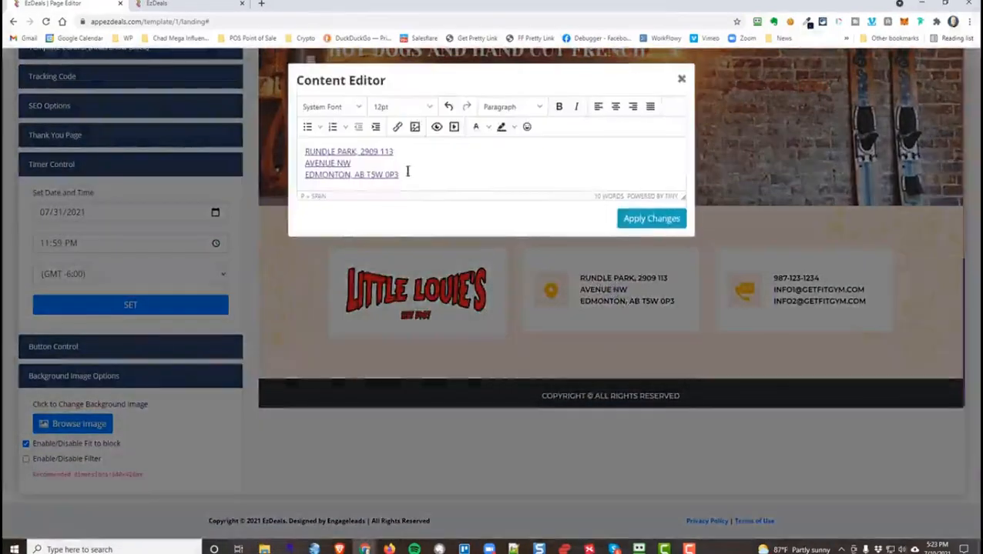
{"action": "left_click", "coordinate": [680, 78]}
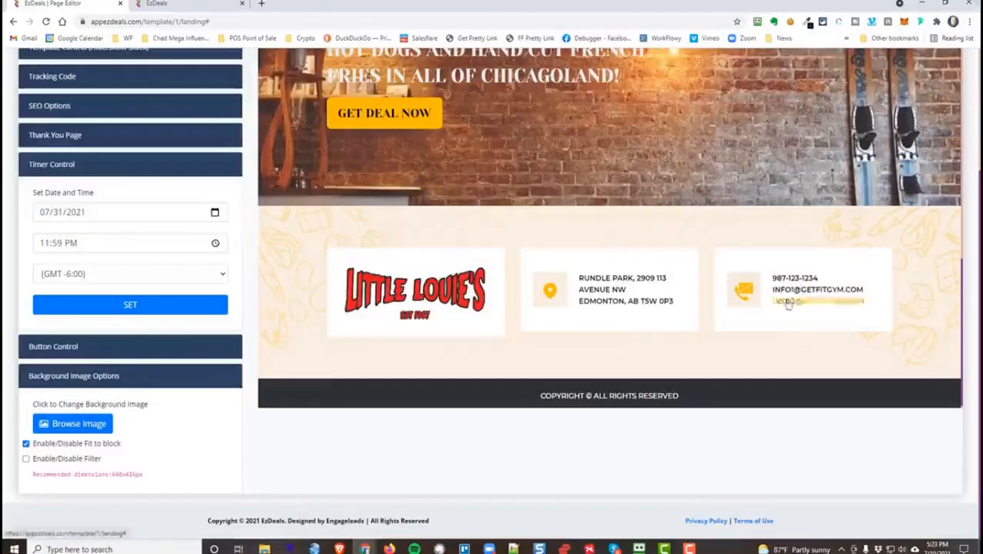
- Publish the landing page with the new banner text and footer logo, and close the publishing options
{"action": "scroll", "coordinate": [888, 331], "scroll_direction": "up", "scroll_amount": 10}
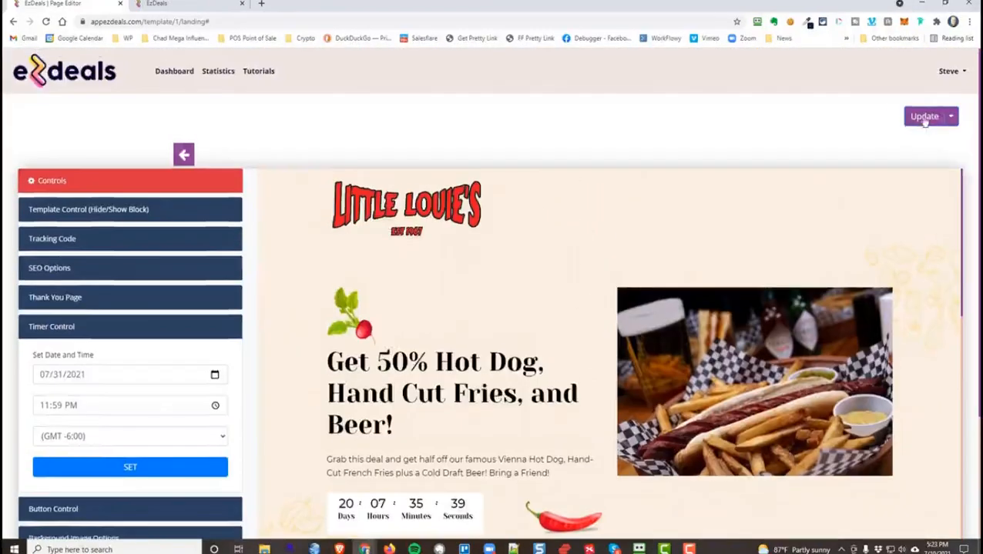
{"action": "left_click", "coordinate": [924, 118]}
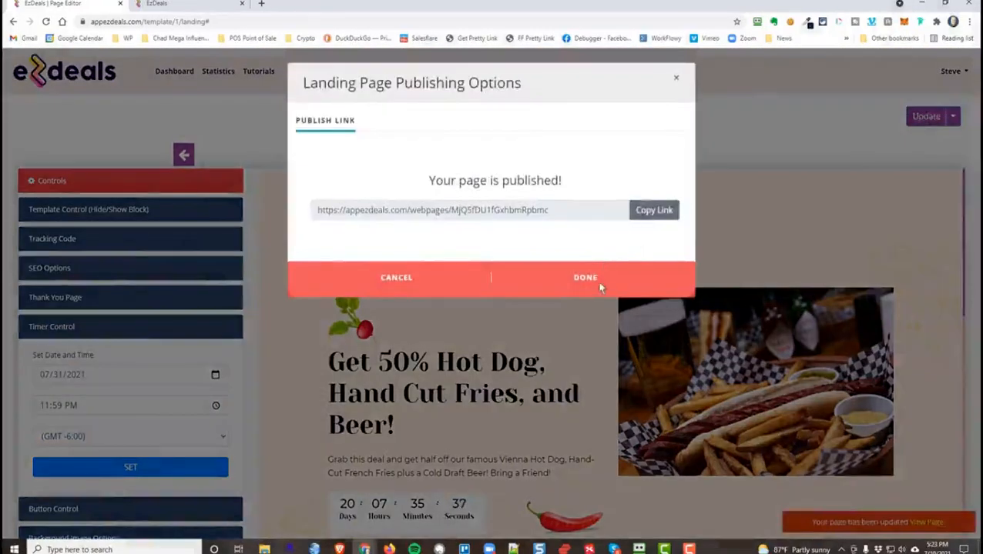
{"action": "left_click", "coordinate": [585, 278]}
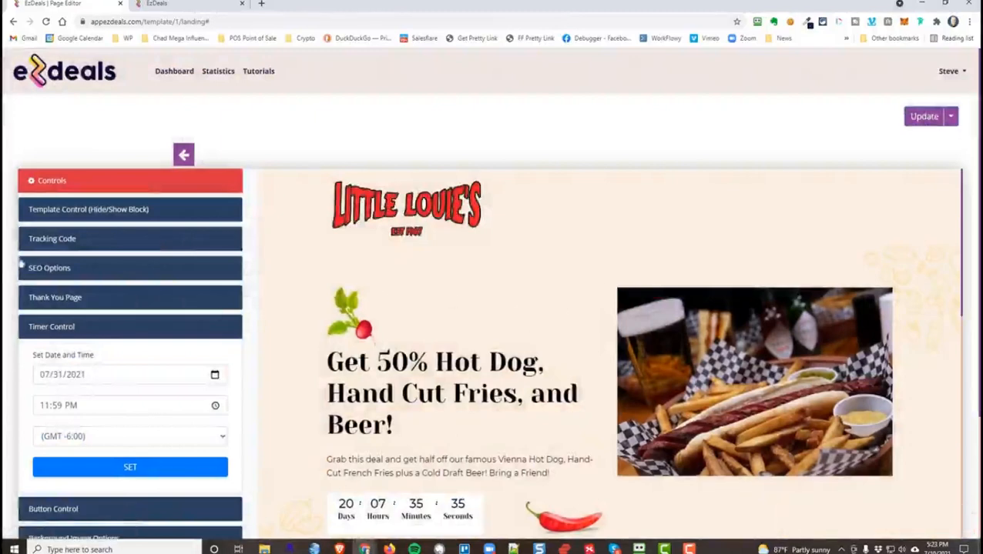
- Test hiding and restoring template blocks such as the Header Section with the block visibility controls
{"action": "left_click", "coordinate": [85, 215]}
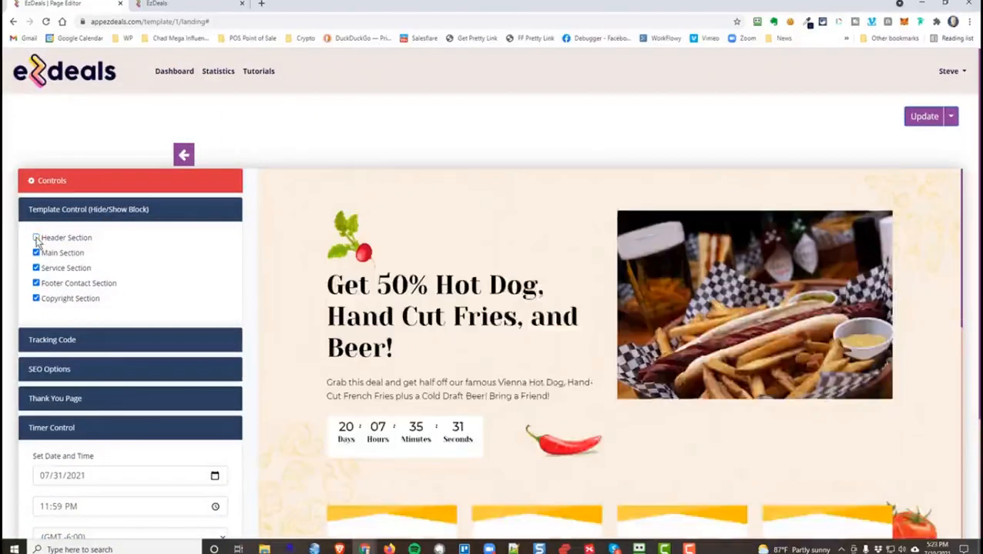
{"action": "left_click", "coordinate": [36, 252]}
{"action": "left_click", "coordinate": [37, 253]}
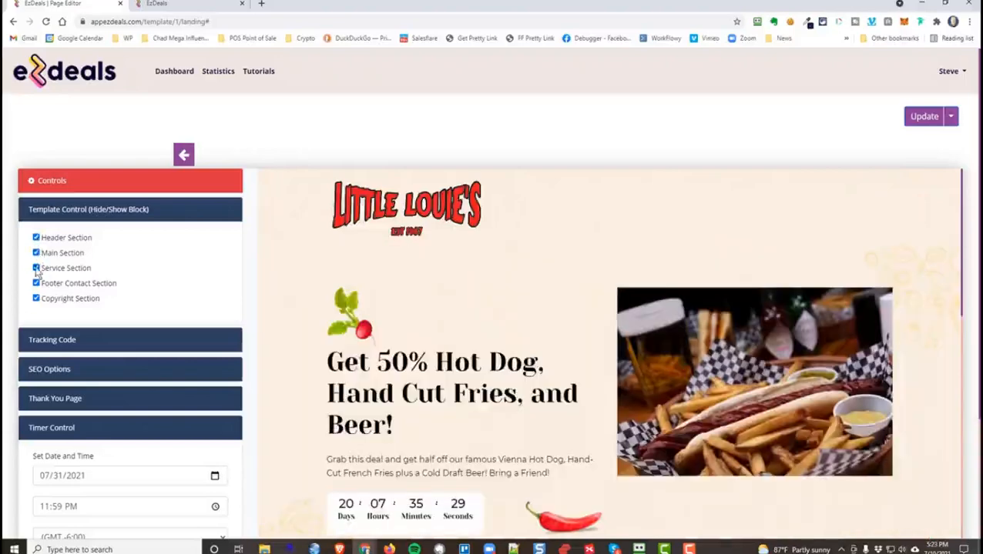
- Examine the Google Analytics and FB retargeting code fields and the SEO title, keyword and description options
{"action": "scroll", "coordinate": [100, 262], "scroll_direction": "down", "scroll_amount": 2}
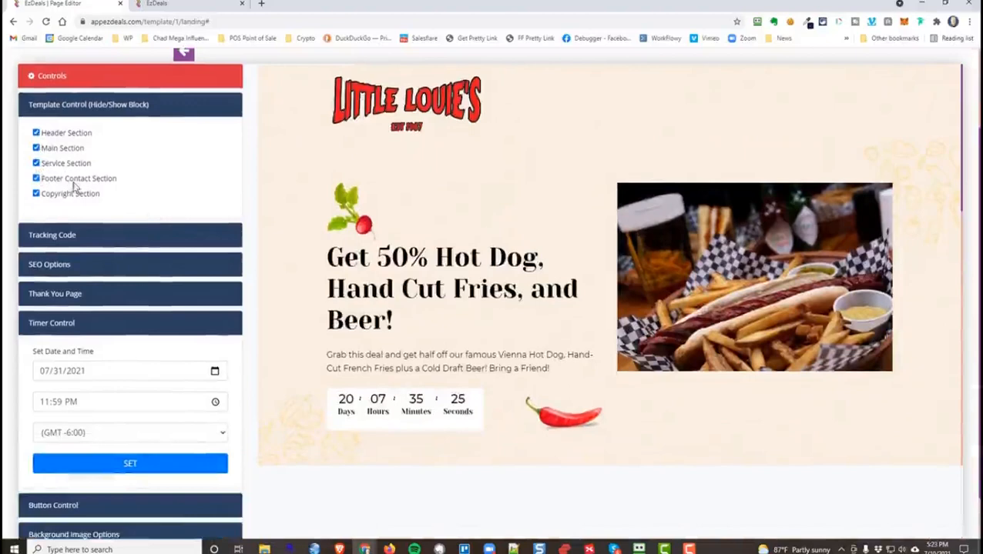
{"action": "left_click", "coordinate": [106, 242]}
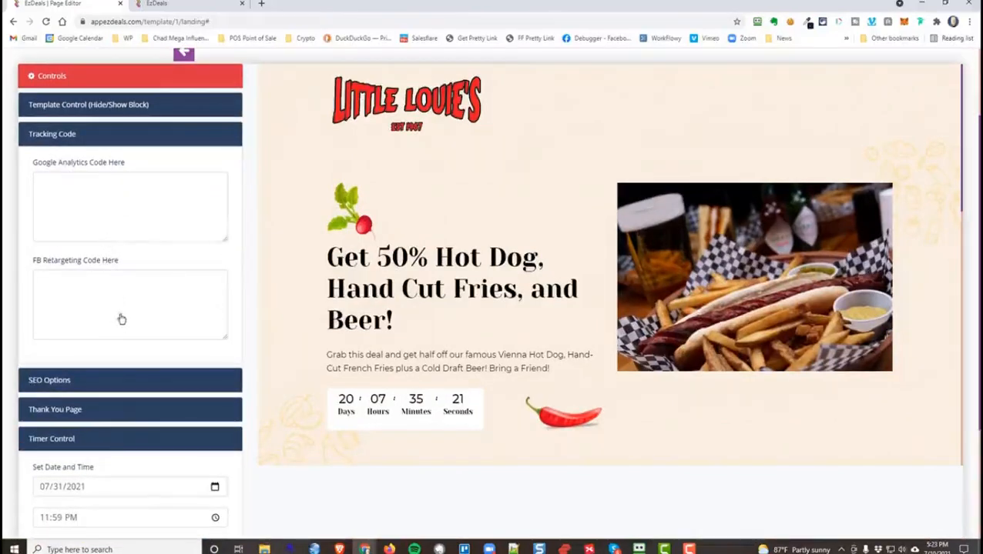
{"action": "left_click", "coordinate": [104, 386]}
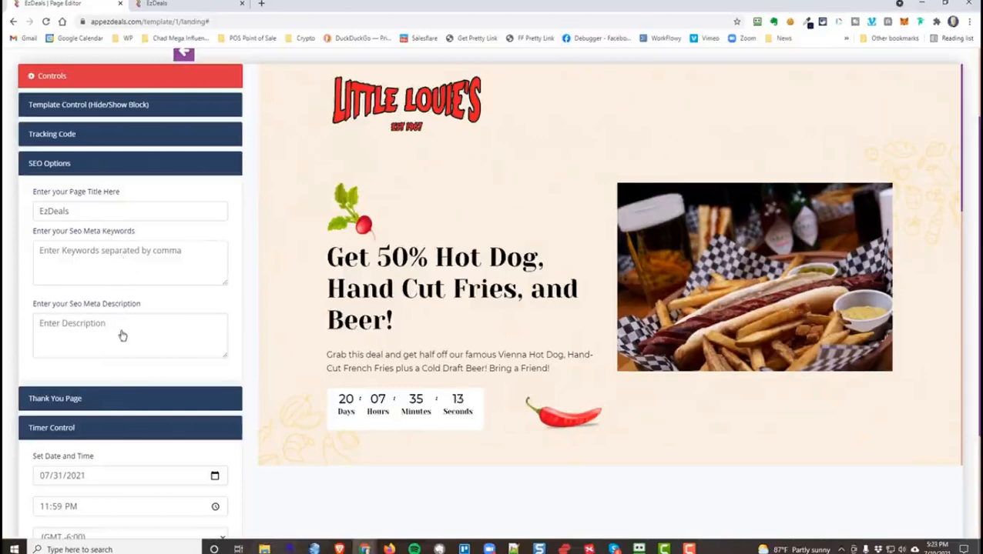
{"action": "scroll", "coordinate": [123, 336], "scroll_direction": "down", "scroll_amount": 2}
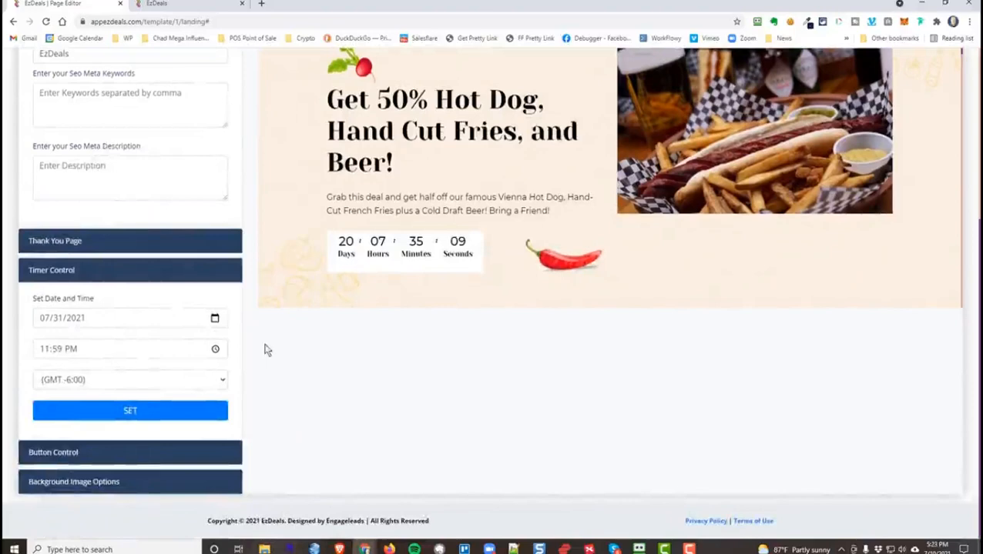
- Publish the landing page again, close the publishing options and reload the live page
{"action": "scroll", "coordinate": [319, 430], "scroll_direction": "up", "scroll_amount": 4}
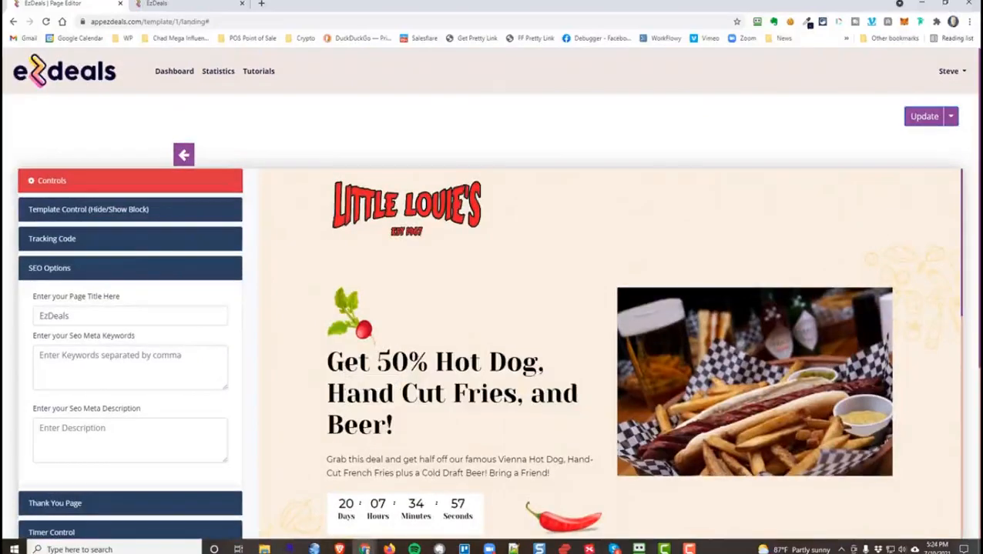
{"action": "left_click", "coordinate": [925, 117]}
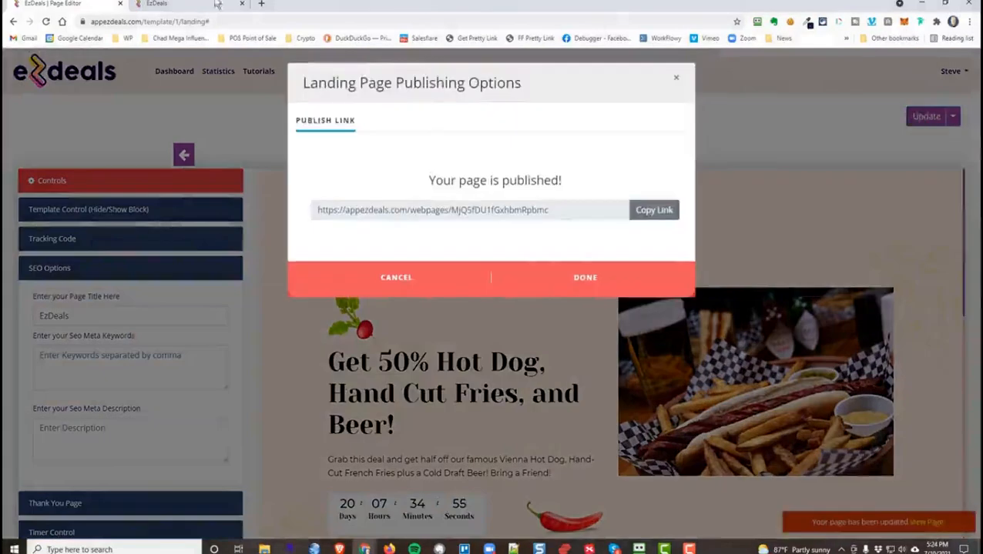
{"action": "left_click", "coordinate": [677, 82]}
{"action": "left_click", "coordinate": [192, 5]}
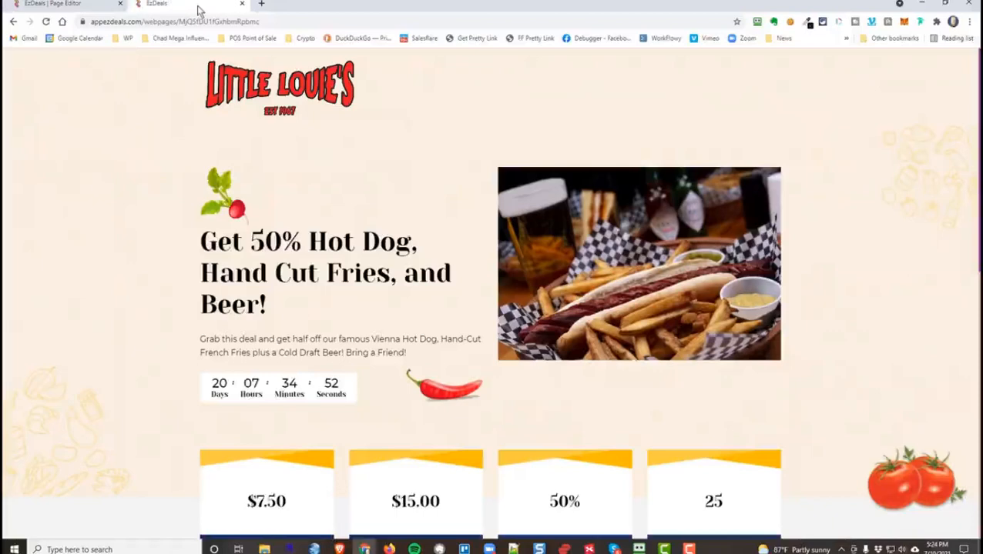
{"action": "left_click", "coordinate": [45, 22]}
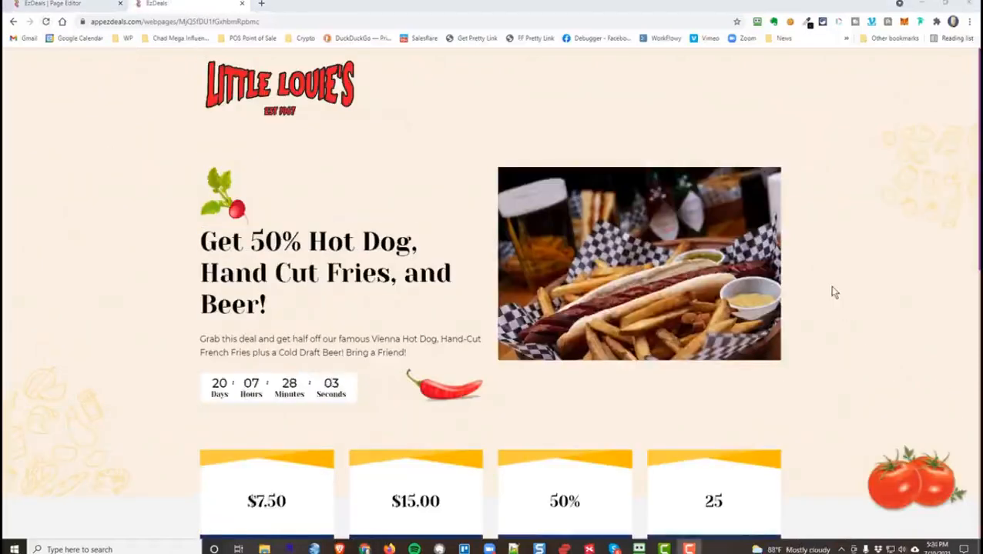
- Examine the live page's deal cards, brick-wall banner with its text, and footer logo and contact blocks
{"action": "scroll", "coordinate": [834, 293], "scroll_direction": "down", "scroll_amount": 3}
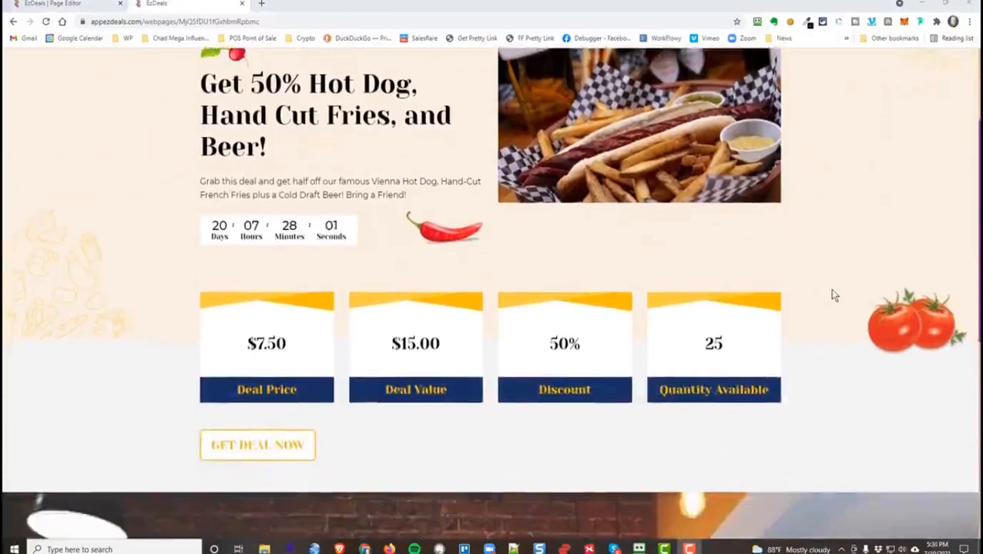
{"action": "scroll", "coordinate": [834, 295], "scroll_direction": "down", "scroll_amount": 3}
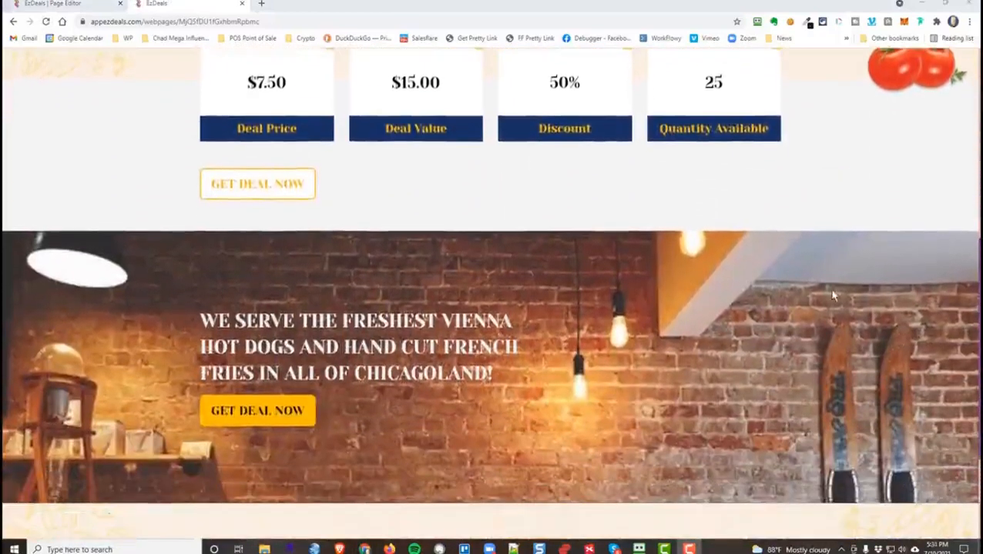
{"action": "scroll", "coordinate": [833, 295], "scroll_direction": "down", "scroll_amount": 2}
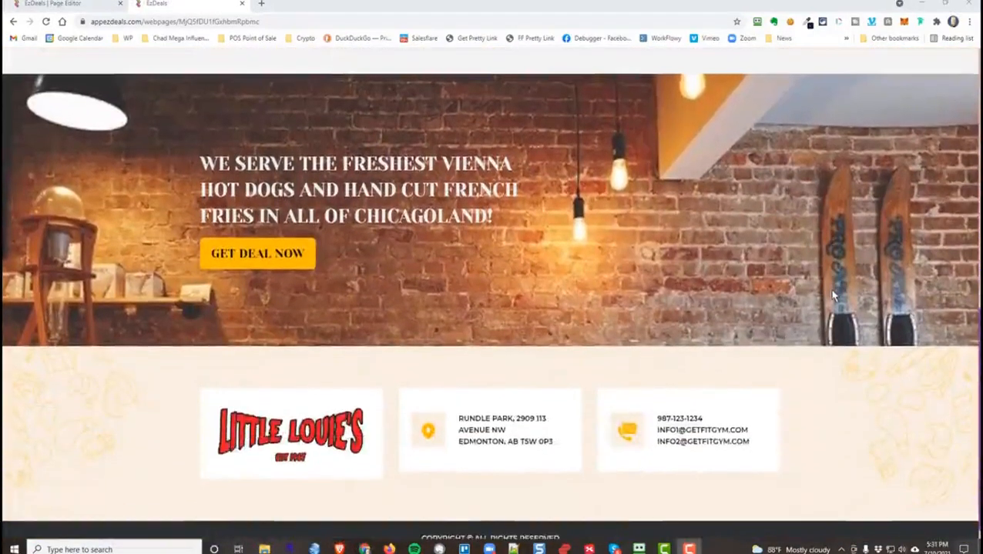